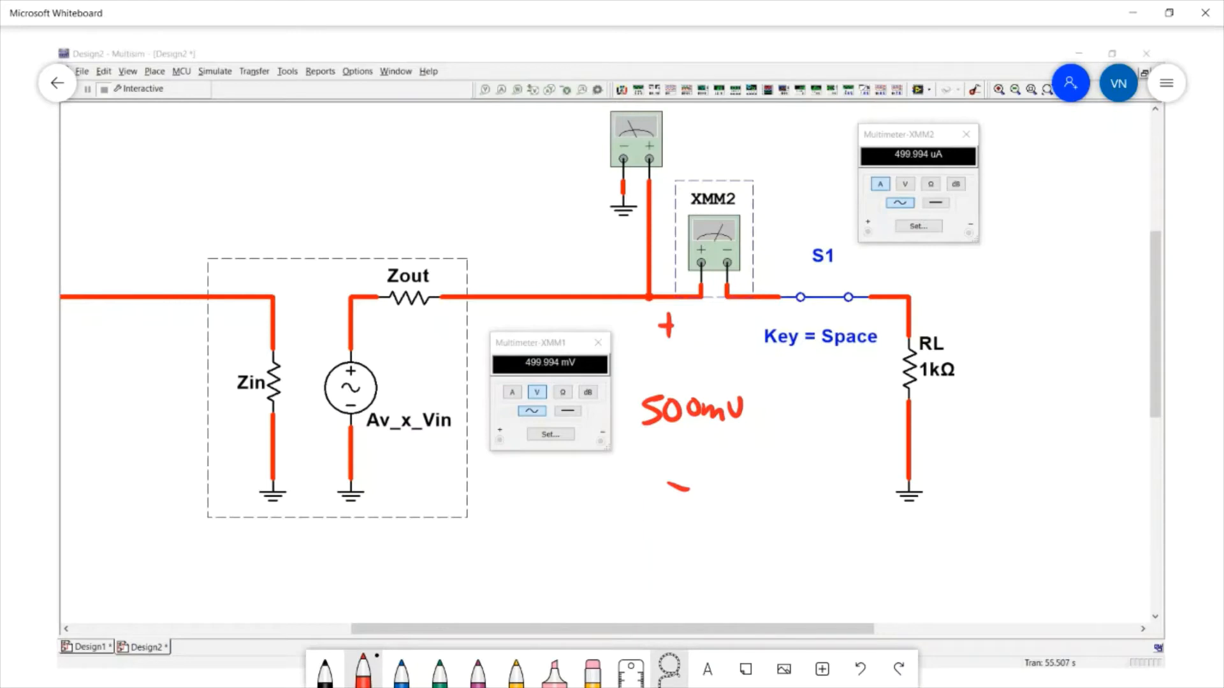
Draw an arrow along the wire toward the load and label the load current 0.5mA
key("ctrl+z")
left_click_drag(965, 123, 911, 120)
key("ctrl+z")
mouse_move(602, 305)
left_mouse_down()
mouse_move(743, 305)
mouse_move(738, 317)
mouse_move(790, 300)
mouse_move(769, 325)
mouse_move(797, 310)
mouse_move(811, 320)
left_mouse_up()
left_click(758, 315)
left_click(772, 312)
mouse_move(807, 323)
left_mouse_down()
mouse_move(823, 304)
mouse_move(828, 324)
left_mouse_up()
left_click_drag(818, 316, 833, 316)
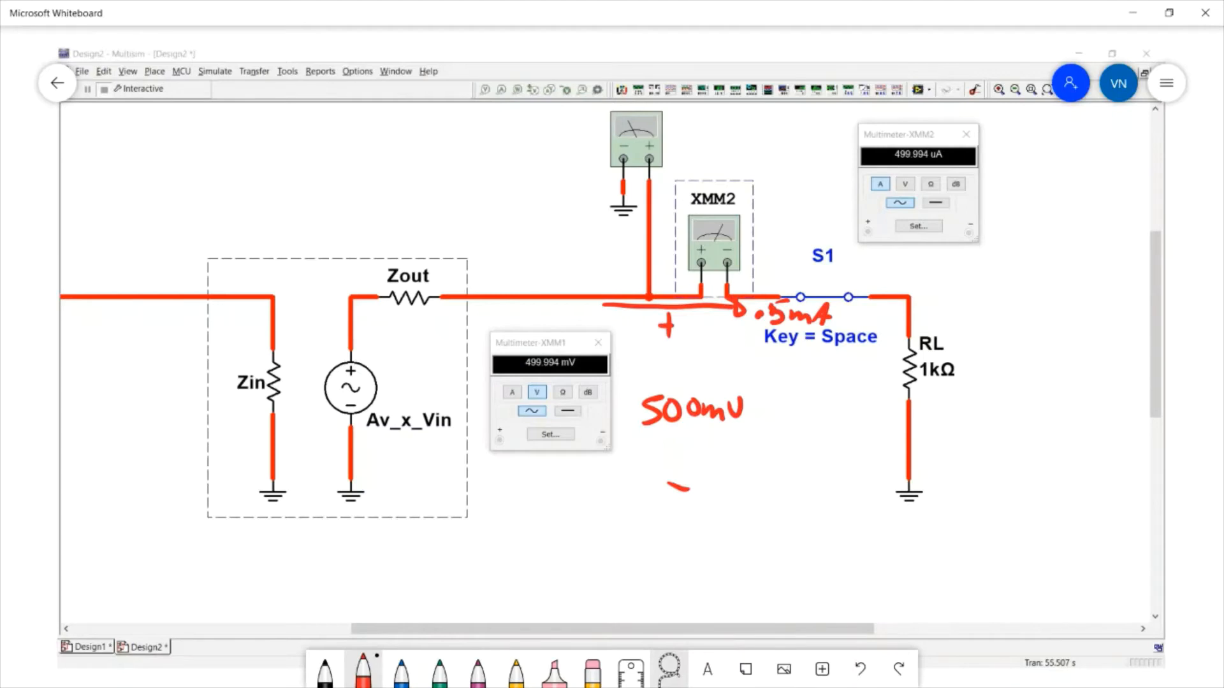
Write 5mA with polarity marks above Zout and label the source voltage 1V
mouse_move(367, 246)
left_mouse_down()
mouse_move(366, 266)
mouse_move(458, 261)
left_mouse_up()
mouse_move(403, 207)
left_mouse_down()
mouse_move(390, 233)
mouse_move(446, 233)
left_mouse_up()
mouse_move(385, 369)
left_mouse_down()
mouse_move(386, 393)
mouse_move(409, 372)
left_mouse_up()
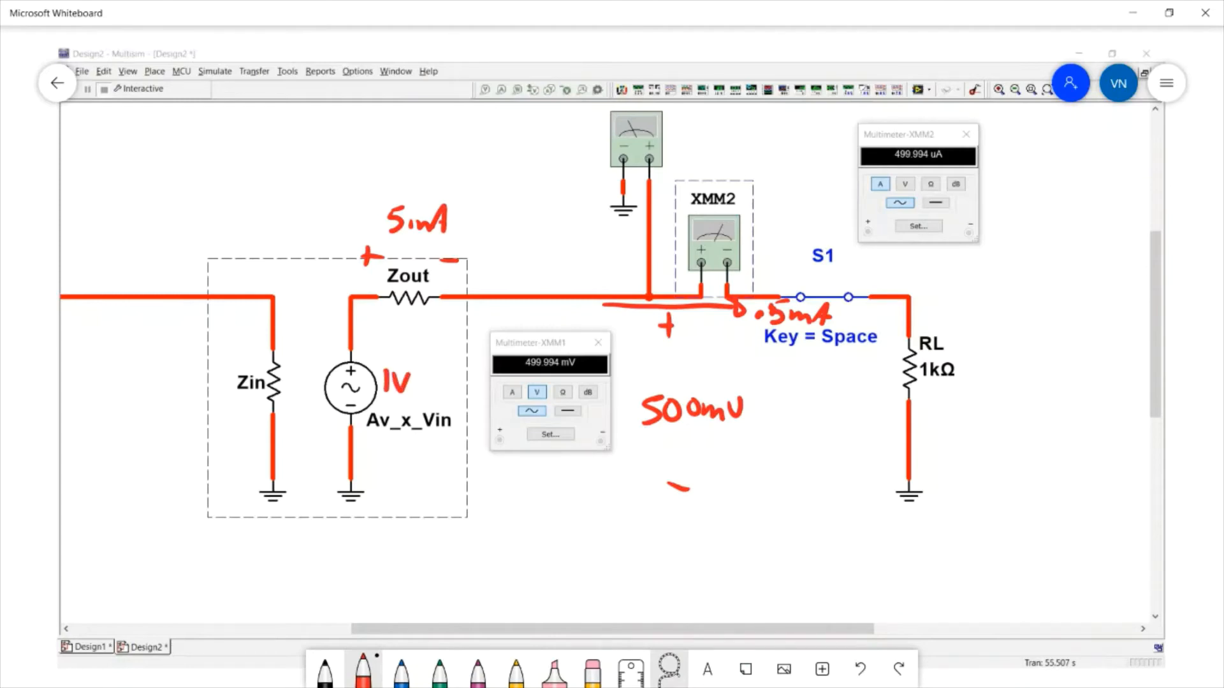
Mark the polarity across Zout and label its voltage drop 500mV
left_click_drag(373, 303, 373, 322)
left_click_drag(368, 313, 450, 315)
left_click_drag(668, 311, 669, 312)
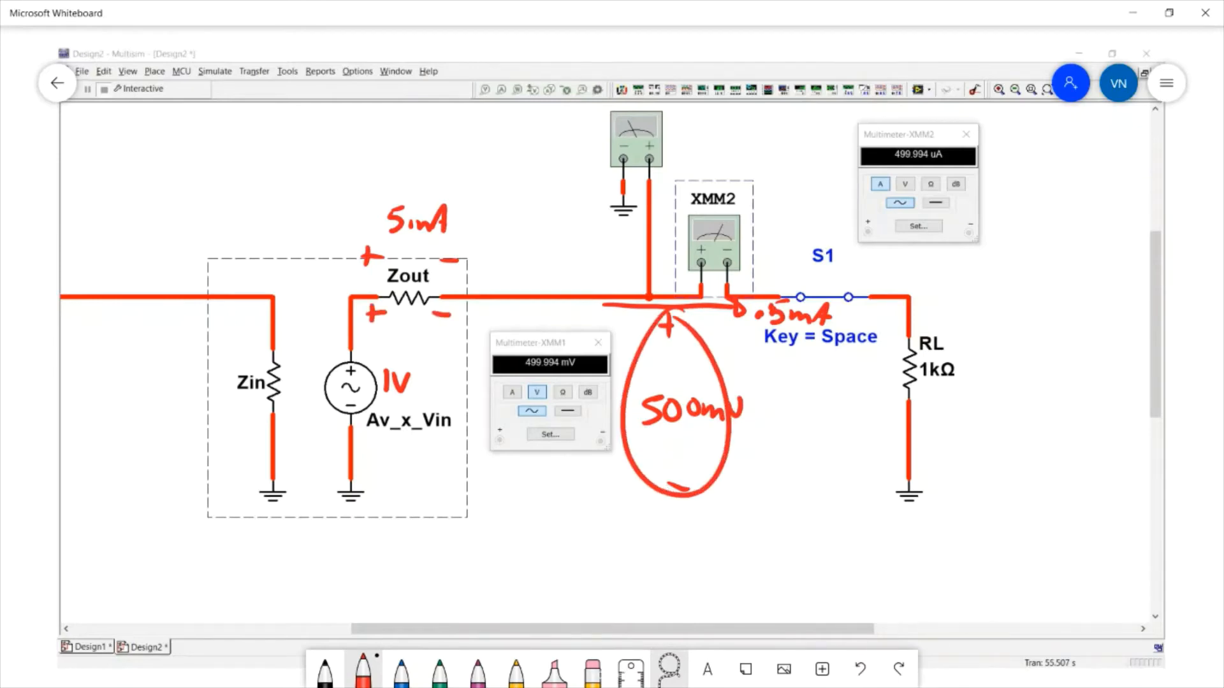
mouse_move(401, 312)
left_mouse_down()
mouse_move(386, 334)
mouse_move(404, 320)
mouse_move(438, 338)
mouse_move(456, 325)
left_mouse_up()
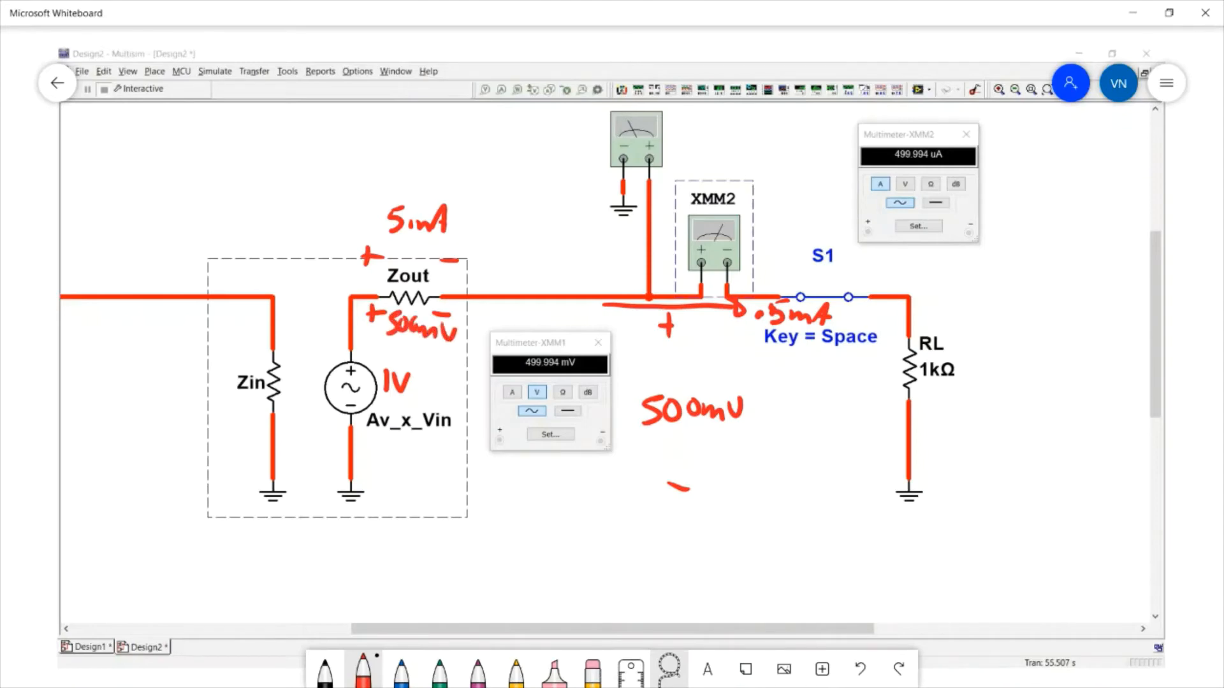
Handwrite further notes beneath the circuit on the whiteboard
mouse_move(560, 524)
left_mouse_down()
mouse_move(596, 576)
mouse_move(605, 554)
mouse_move(625, 557)
left_mouse_up()
mouse_move(631, 536)
left_mouse_down()
mouse_move(632, 569)
mouse_move(650, 546)
left_mouse_up()
left_click_drag(663, 549, 673, 561)
left_click_drag(696, 529, 687, 556)
left_click_drag(698, 532, 719, 534)
mouse_move(734, 531)
left_mouse_down()
mouse_move(726, 548)
mouse_move(735, 531)
mouse_move(765, 549)
left_mouse_up()
mouse_move(768, 528)
left_mouse_down()
mouse_move(777, 543)
mouse_move(782, 521)
left_mouse_up()
mouse_move(687, 569)
left_mouse_down()
mouse_move(790, 564)
mouse_move(719, 604)
mouse_move(776, 580)
mouse_move(789, 588)
mouse_move(823, 555)
mouse_move(857, 574)
left_mouse_up()
left_click(701, 598)
left_click(857, 546)
mouse_move(887, 543)
left_mouse_down()
mouse_move(865, 560)
mouse_move(878, 574)
mouse_move(839, 577)
left_mouse_up()
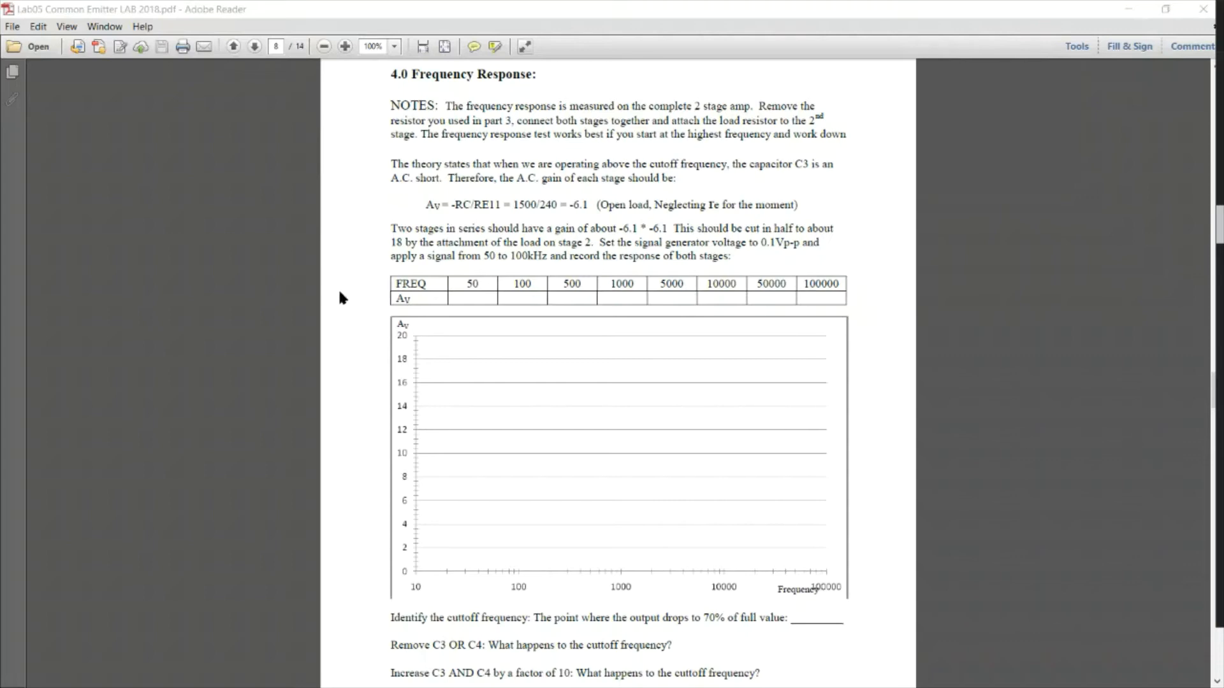
Review the frequency-response table and gain plot in the lab PDF
left_click_drag(457, 283, 817, 295)
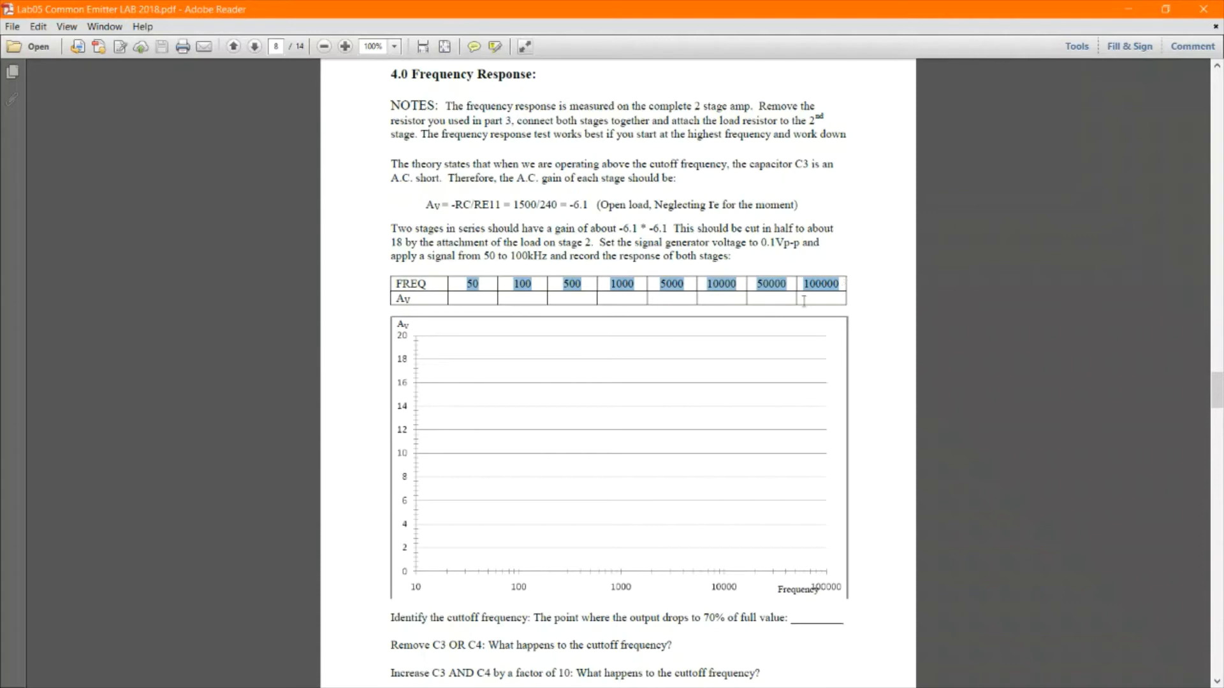
left_click_drag(405, 299, 416, 300)
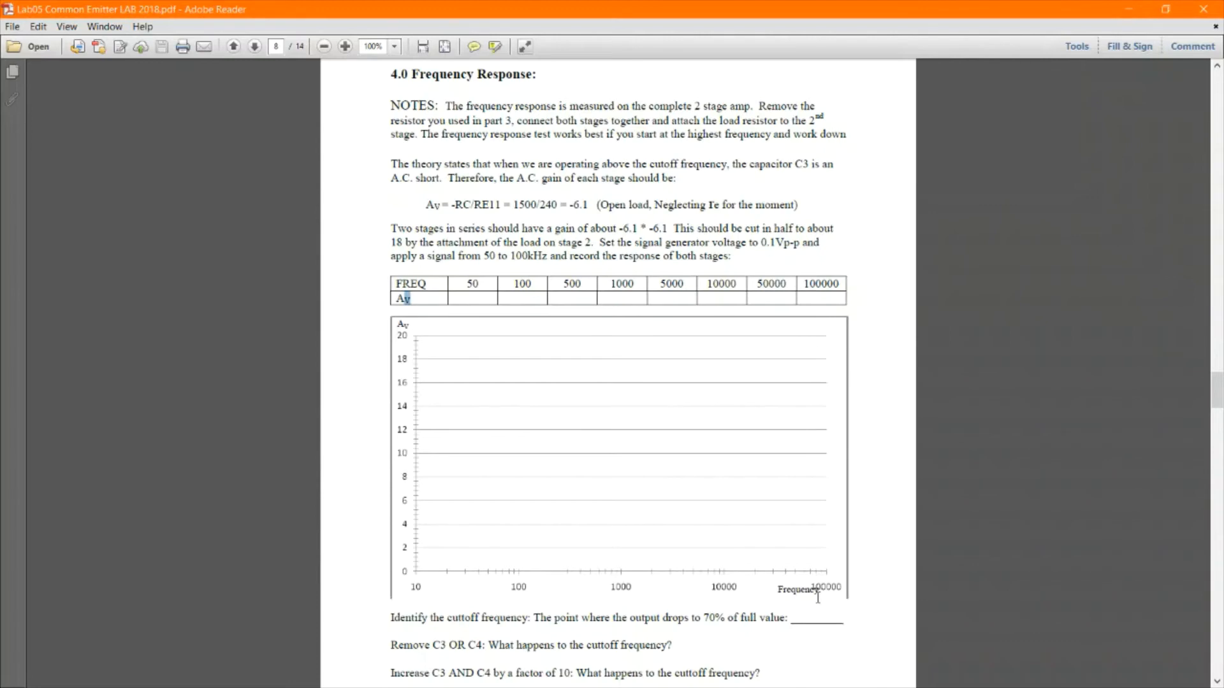
scroll(791, 659, "up", 5)
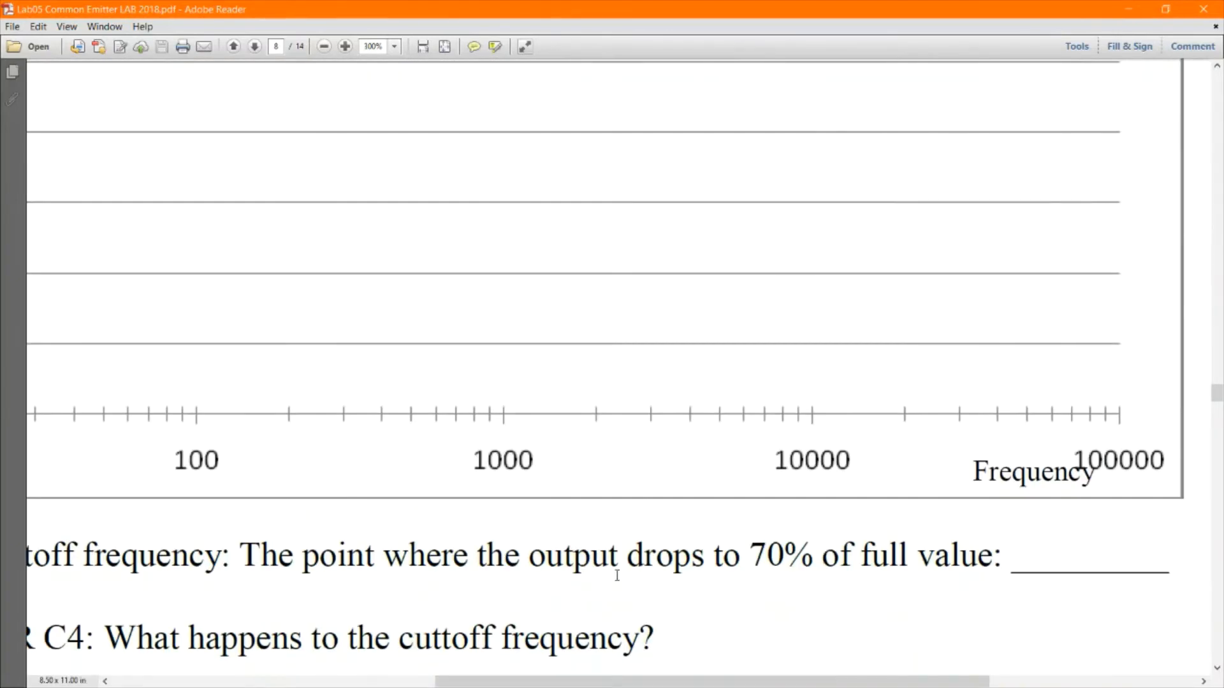
scroll(643, 593, "down", 2)
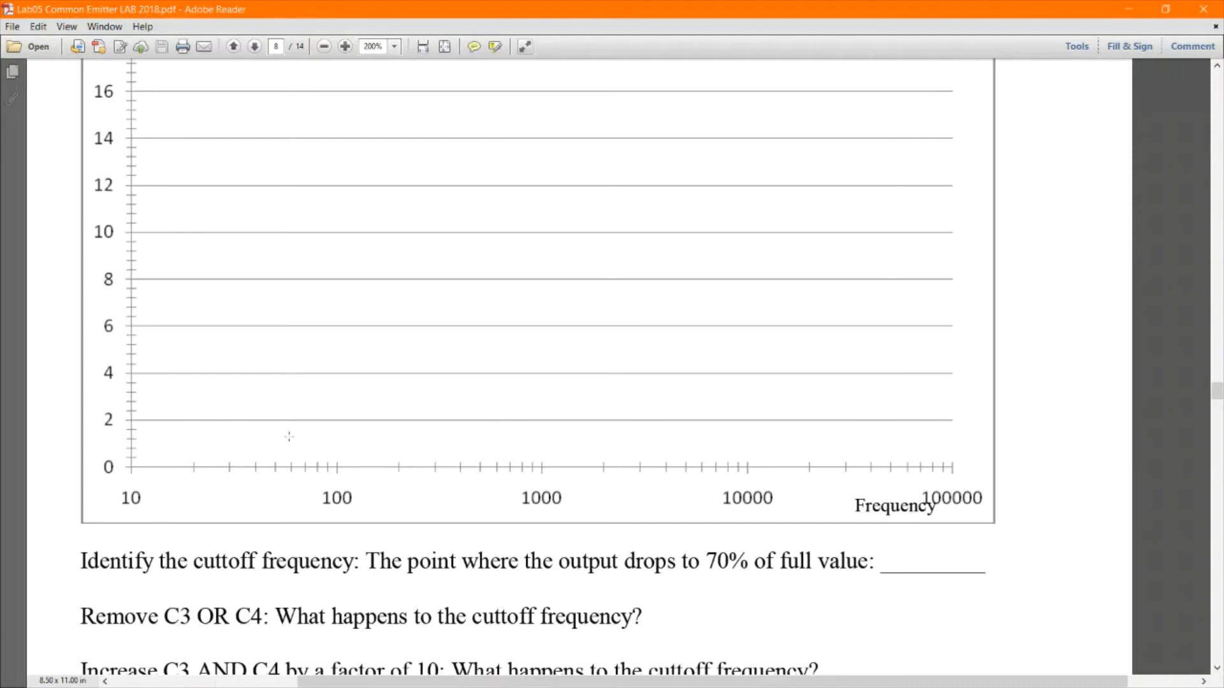
scroll(299, 459, "down", 3)
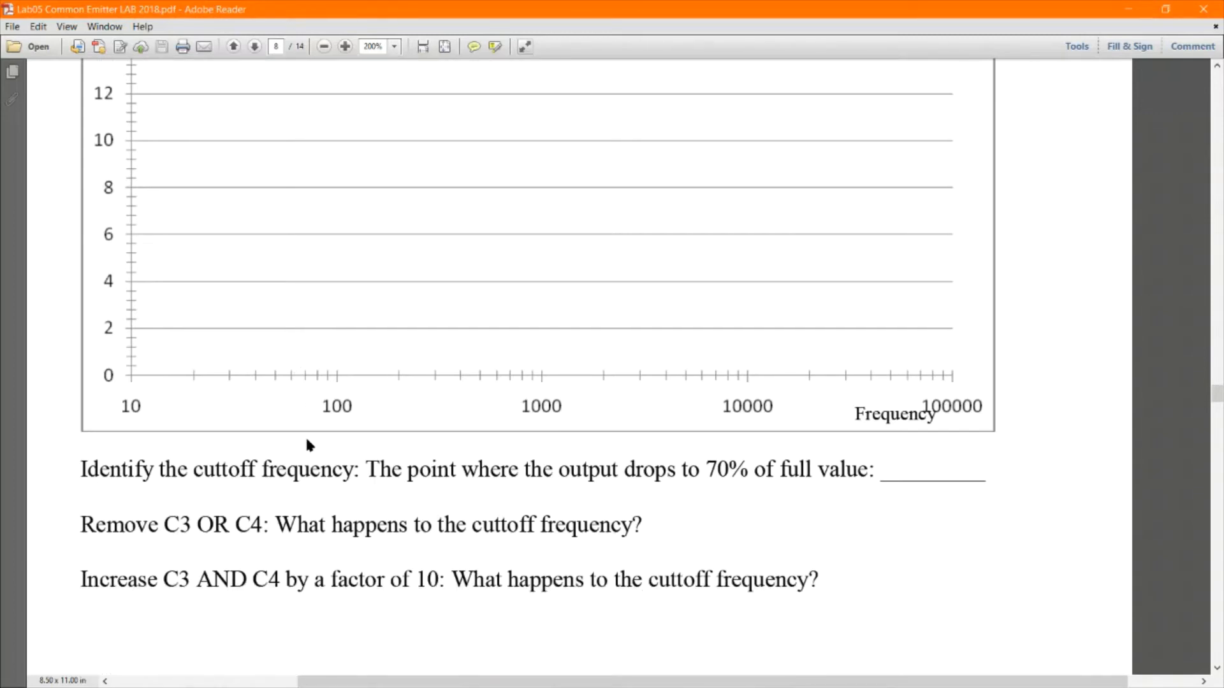
scroll(310, 443, "up", 4)
scroll(321, 451, "down", 3)
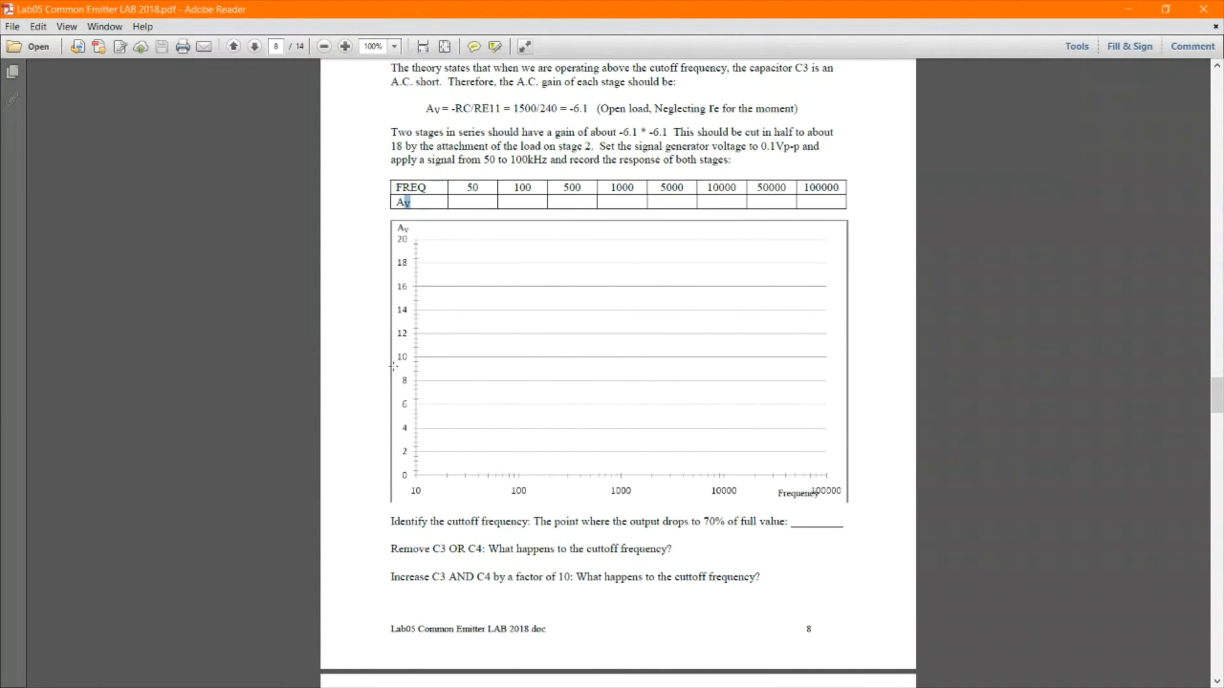
left_click_drag(396, 227, 410, 229)
left_click_drag(549, 11, 0, 239)
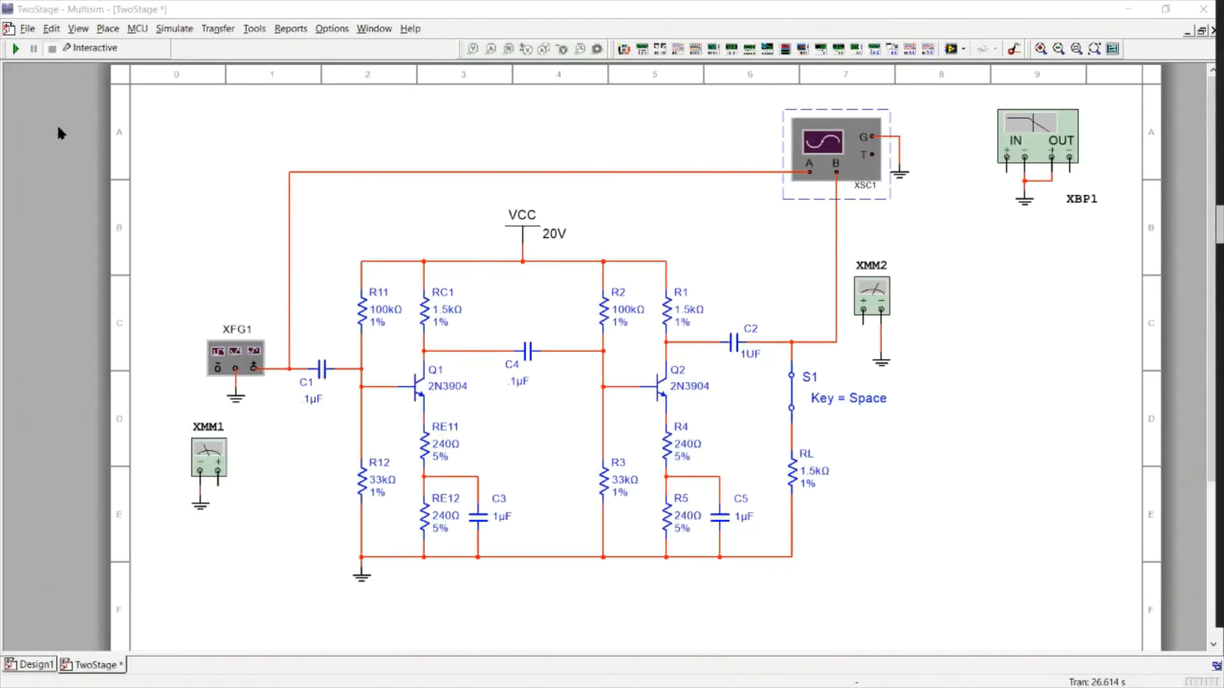
Open the function generator XFG1 panel, start the simulation, and open the oscilloscope XSC1 display
double_click(240, 352)
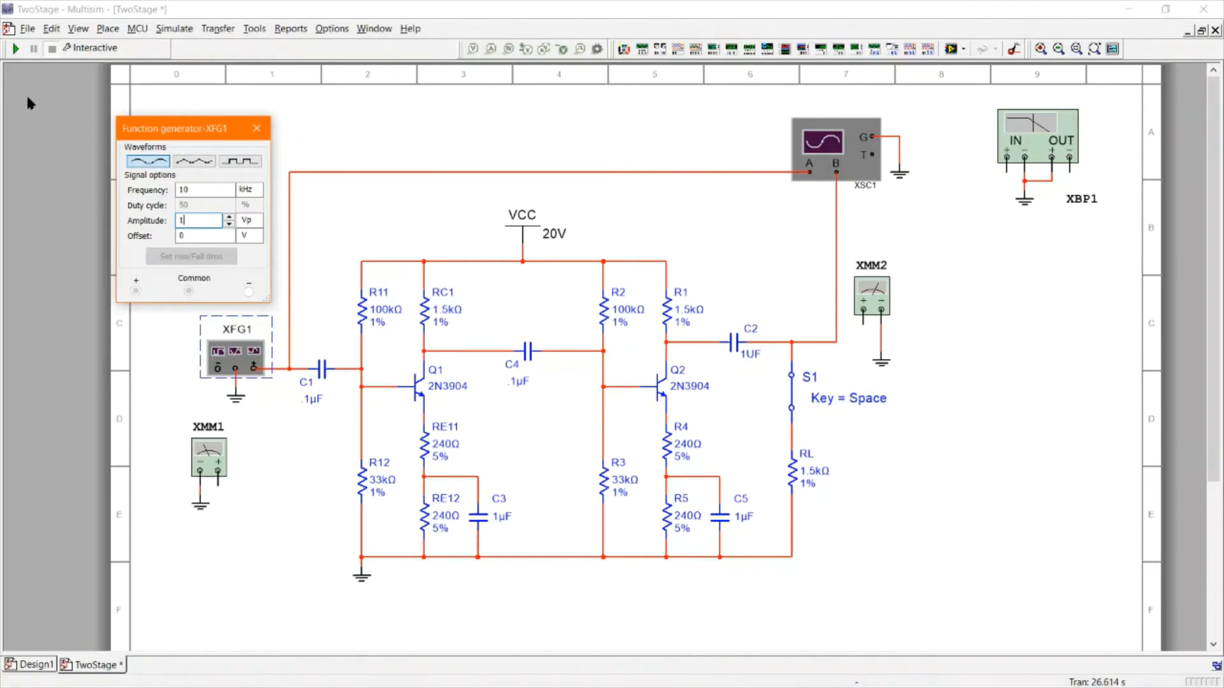
double_click(199, 189)
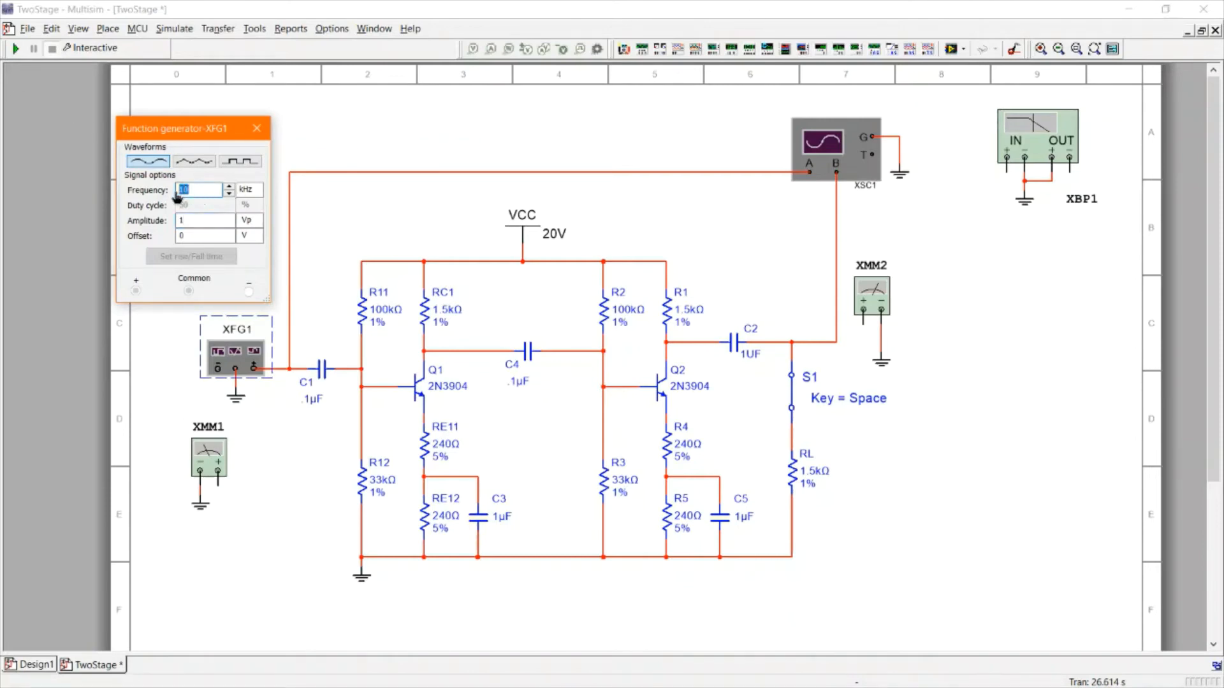
left_click(198, 223)
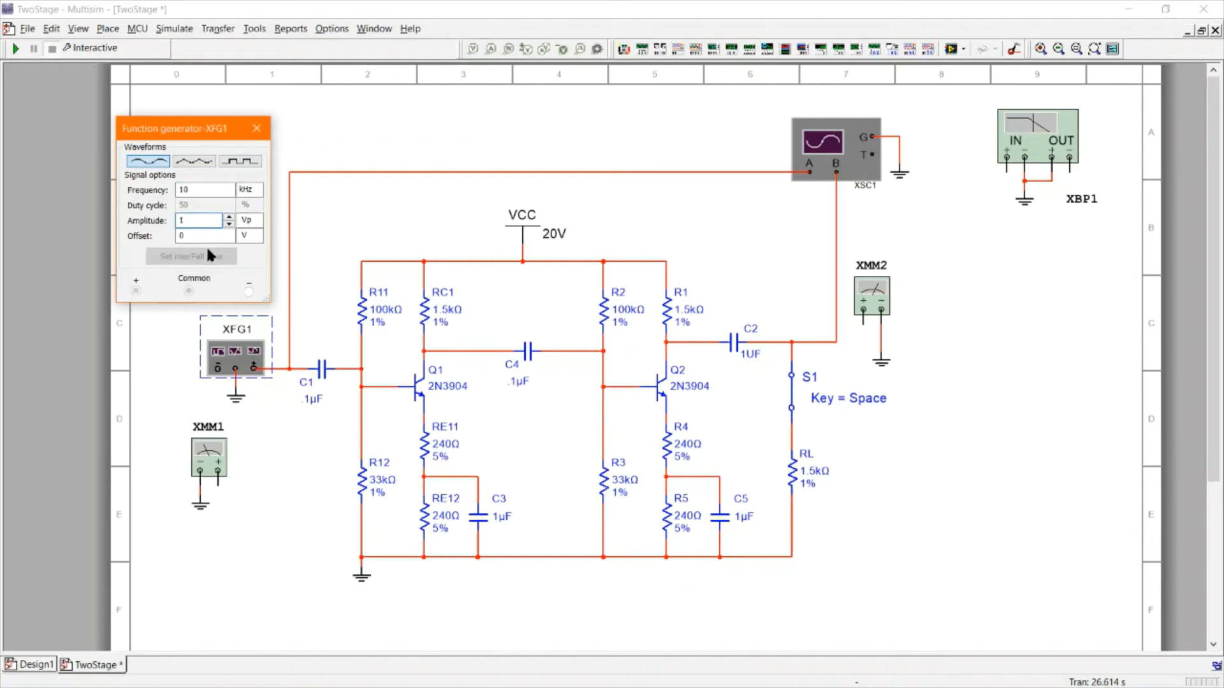
left_click(16, 49)
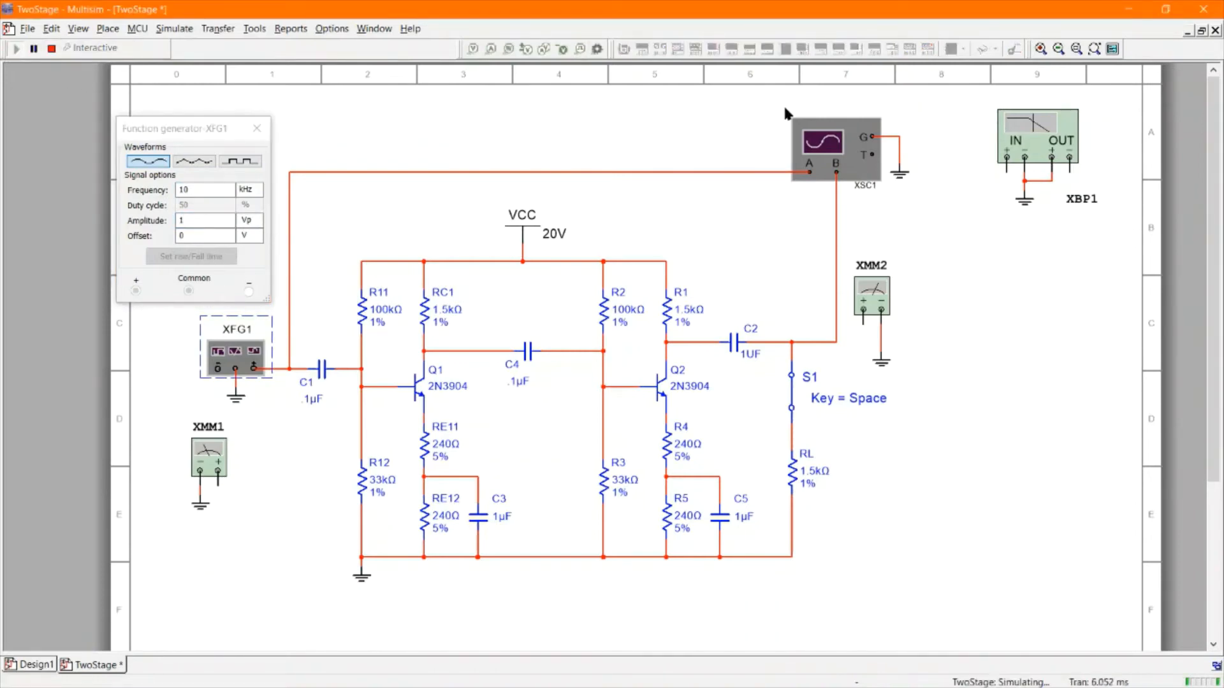
double_click(847, 150)
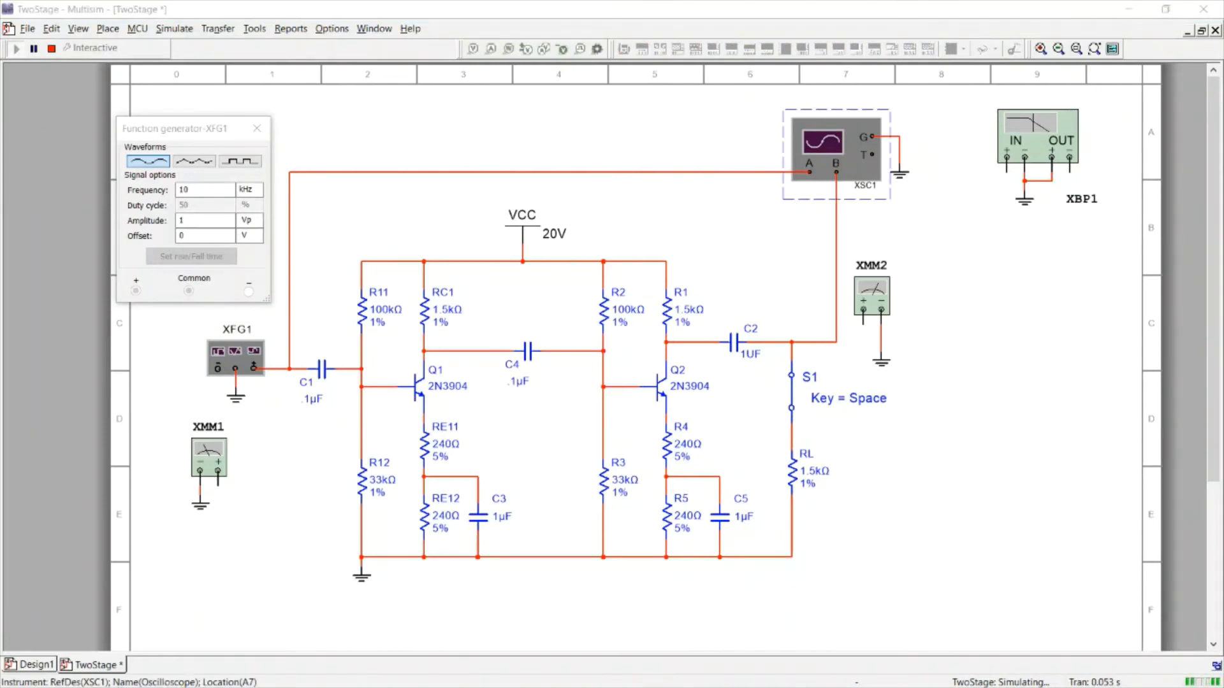
left_click_drag(945, 197, 882, 175)
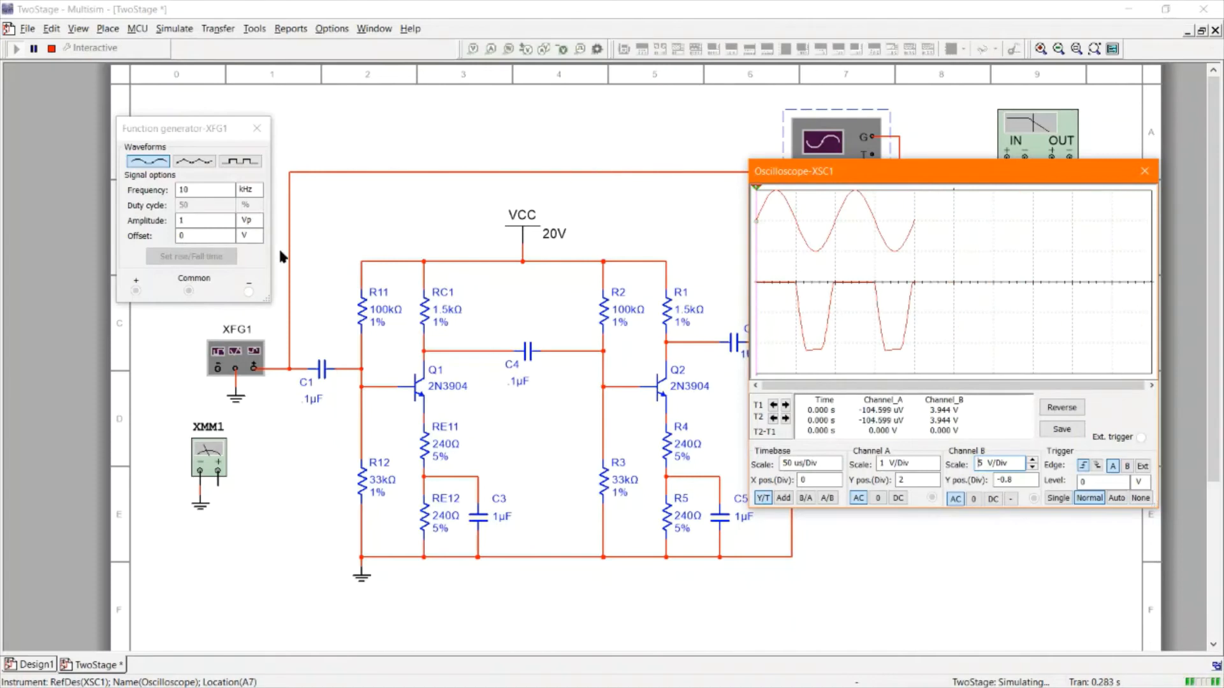
Set the function generator amplitude to .1414 Vp
left_click(203, 221)
type(".")
left_click(220, 237)
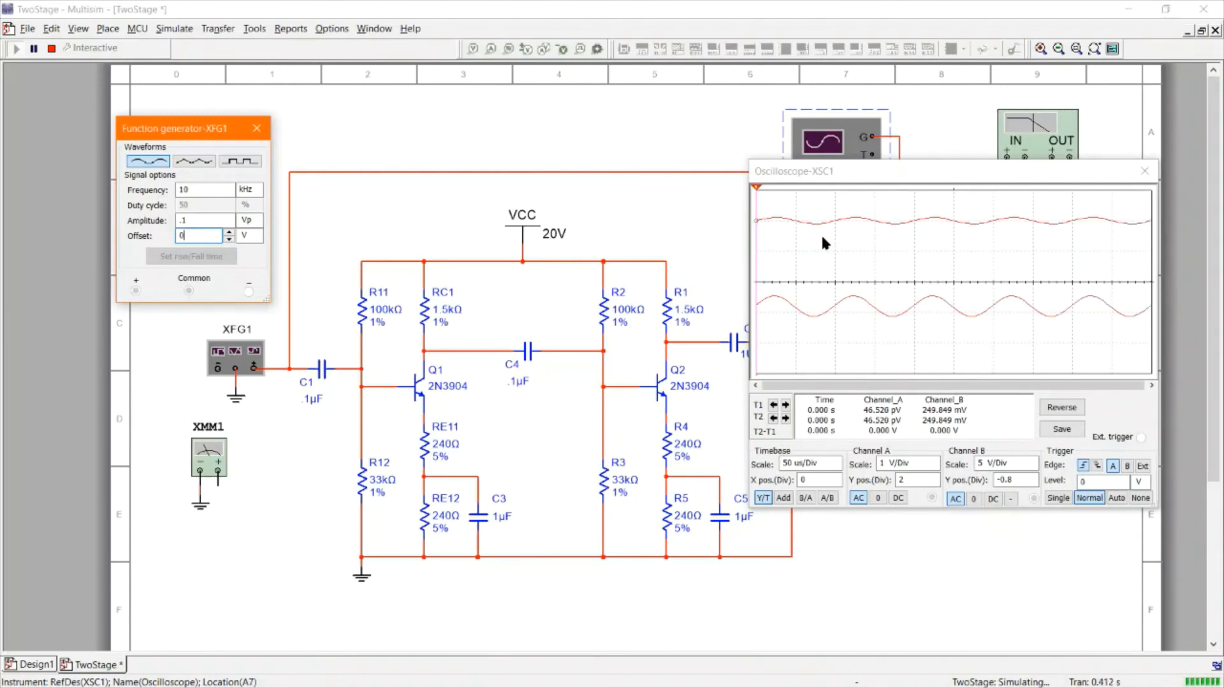
left_click(186, 221)
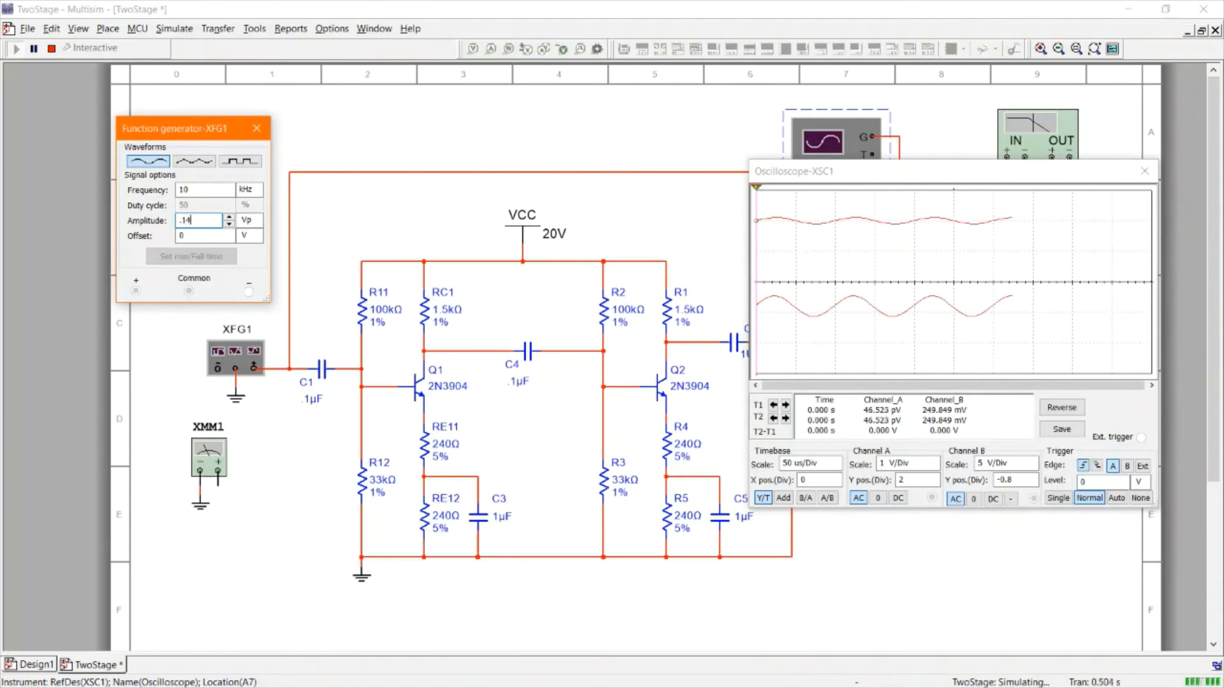
type("414")
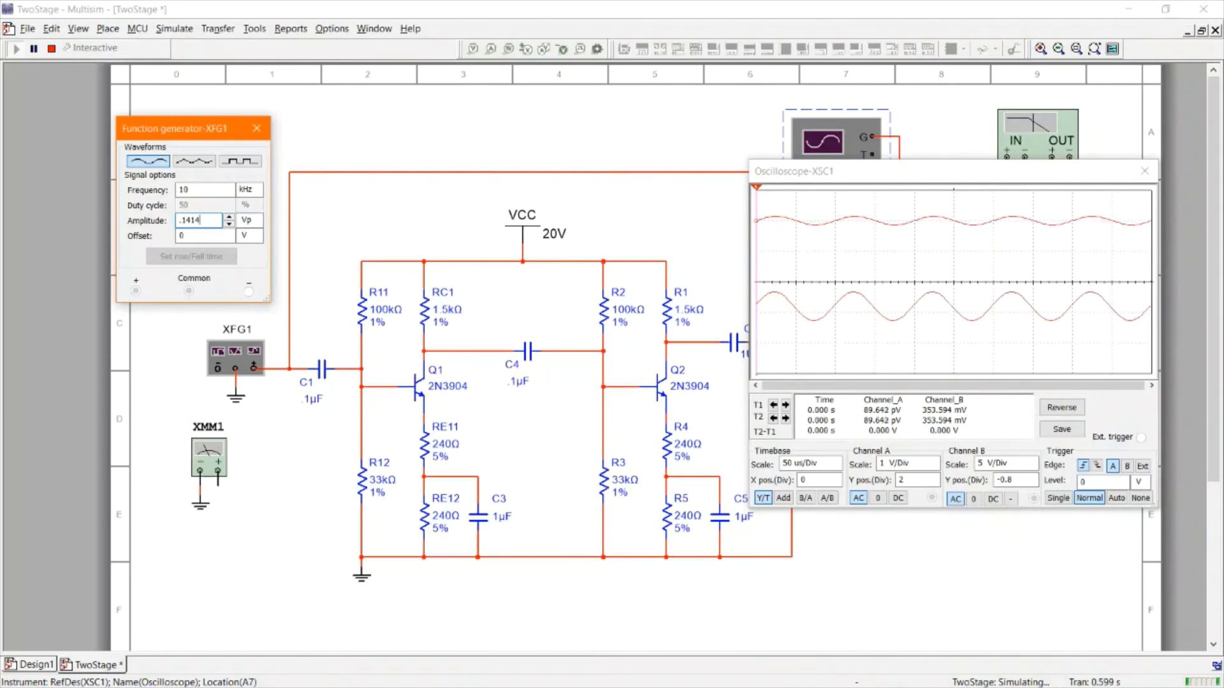
left_click(213, 238)
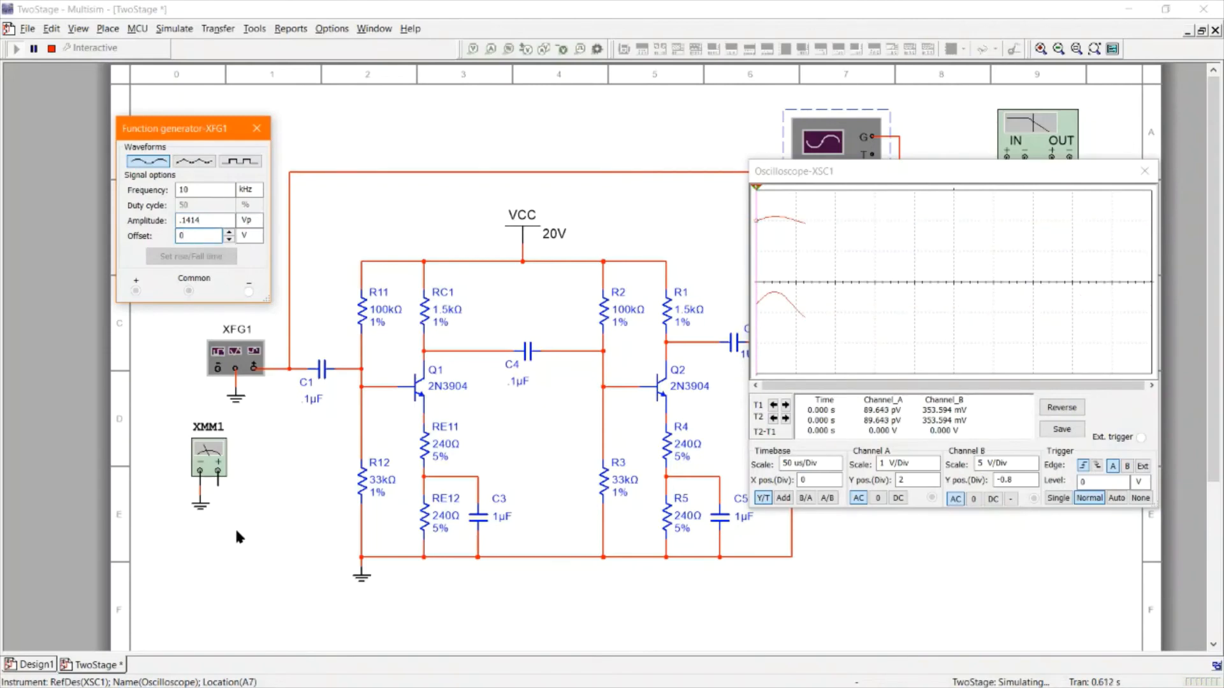
Wire multimeter XMM1's positive terminal to the generator output node and restart the simulation
left_click(216, 483)
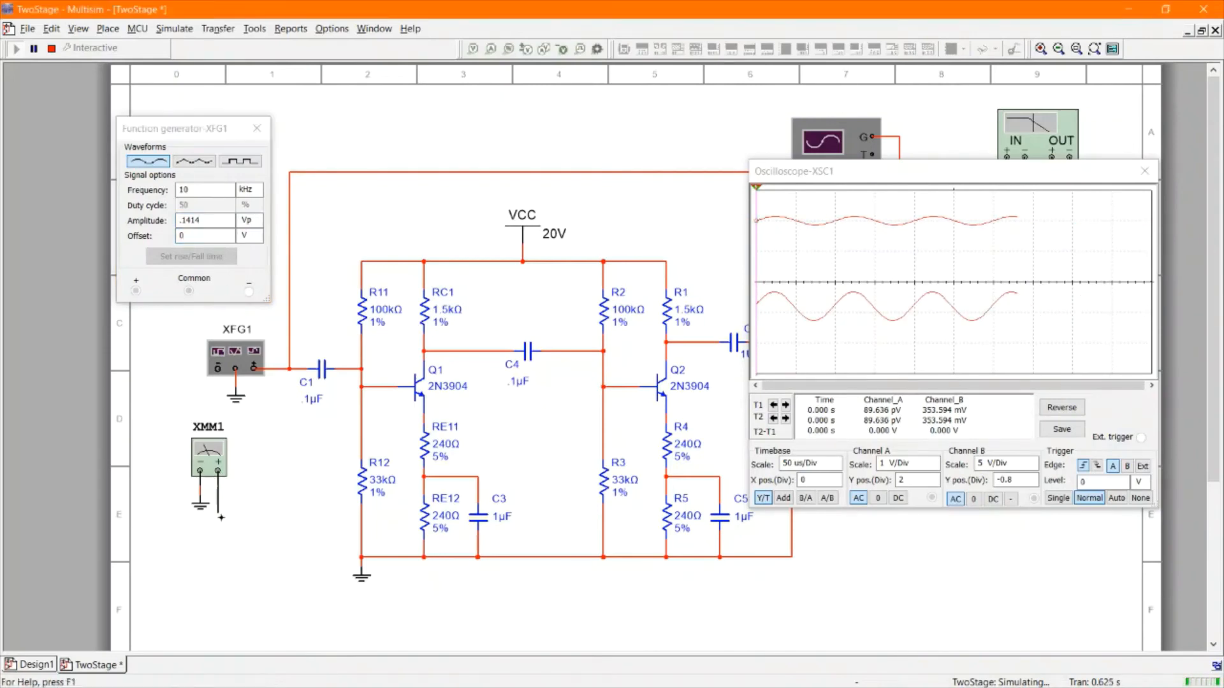
left_click(272, 370)
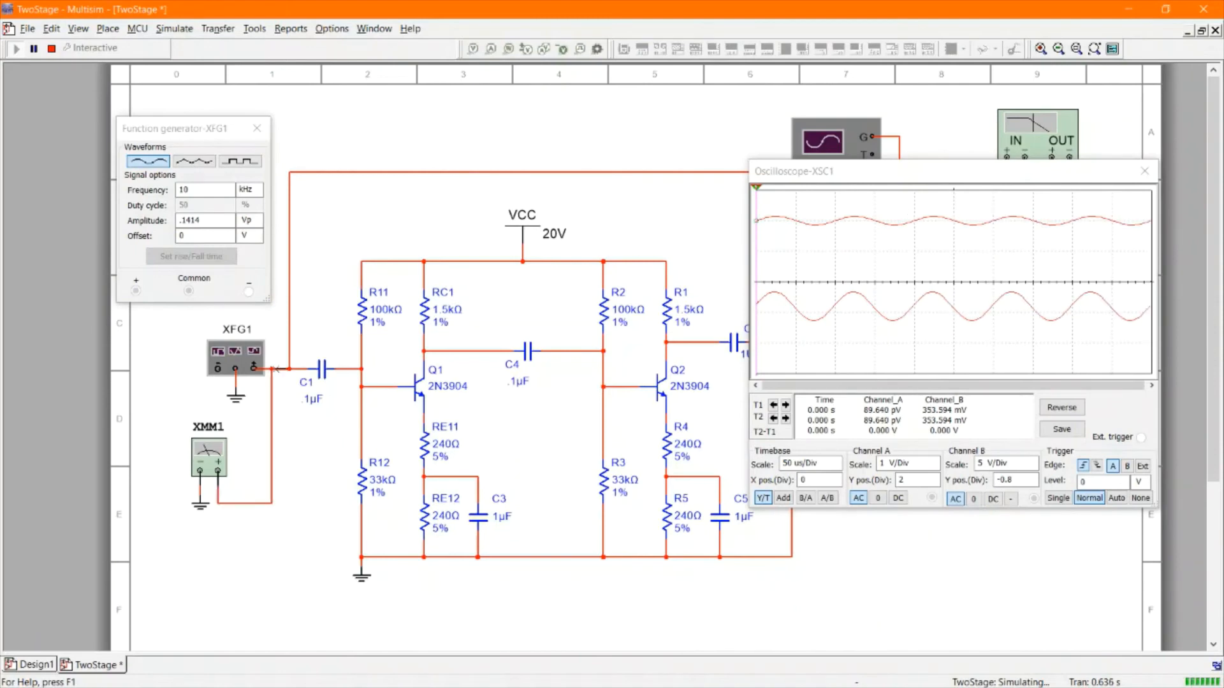
left_click(53, 50)
left_click(17, 51)
Open multimeter XMM1's readout panel and move the oscilloscope display lower
double_click(198, 457)
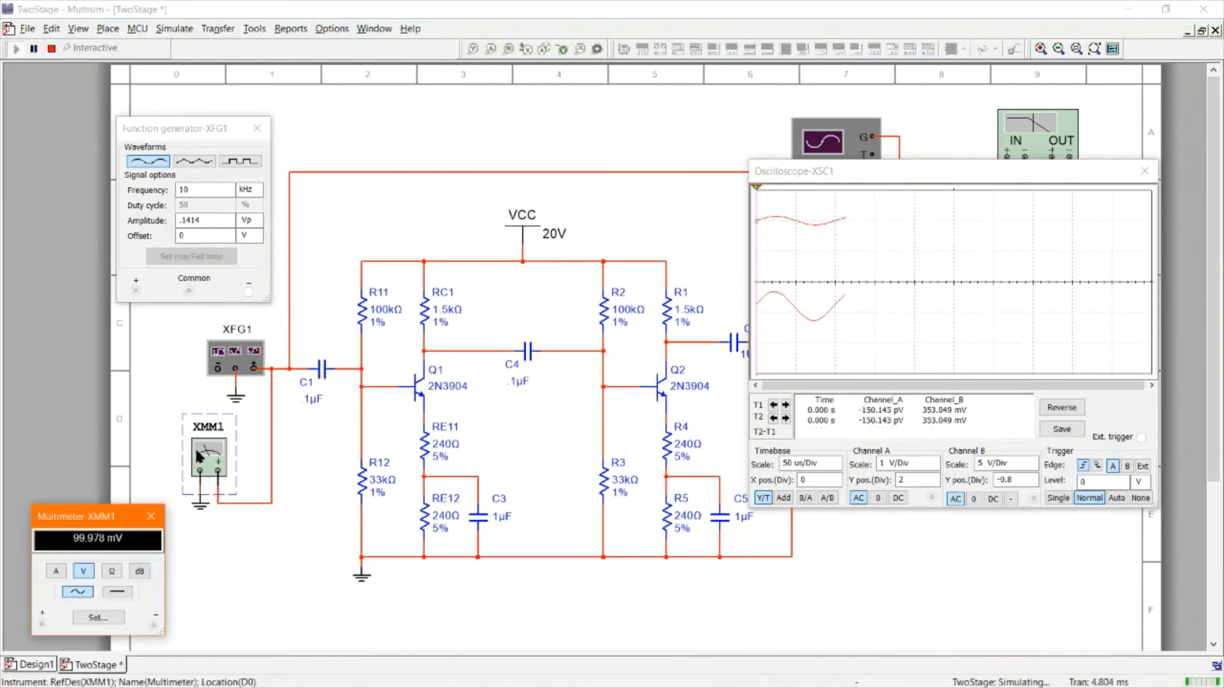
left_click_drag(103, 532, 102, 380)
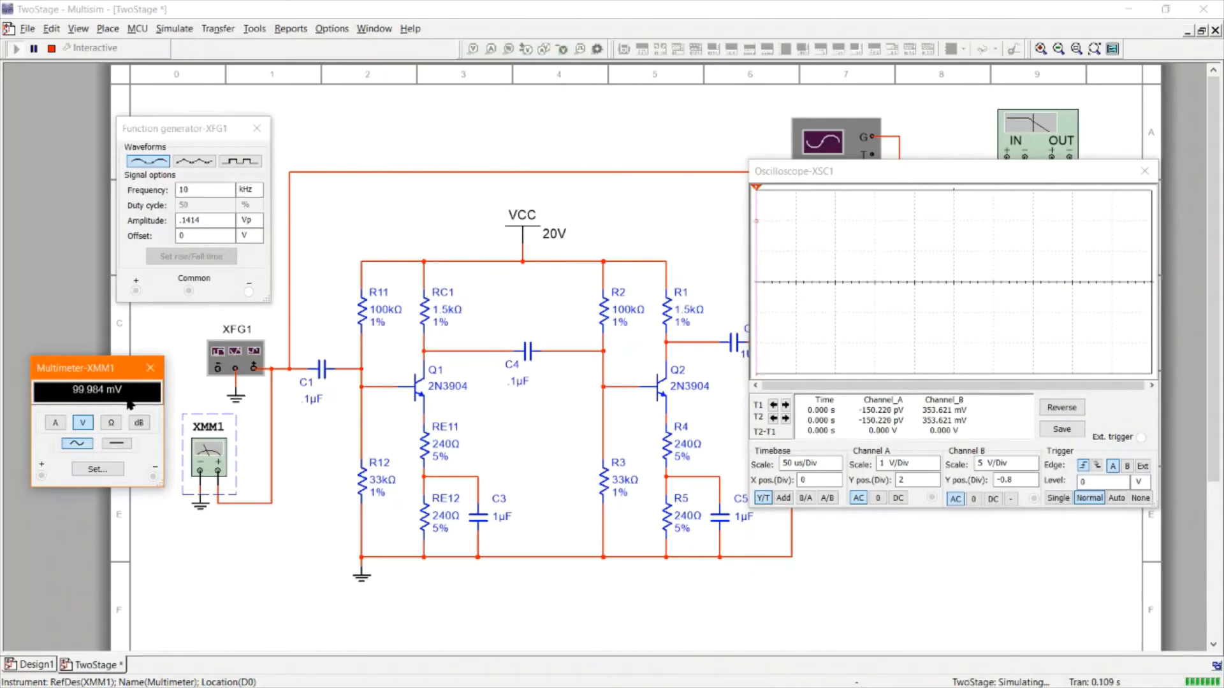
left_click_drag(927, 173, 942, 488)
Wire multimeter XMM2's positive terminal to the output node at C2 and open its readout panel
left_click(867, 331)
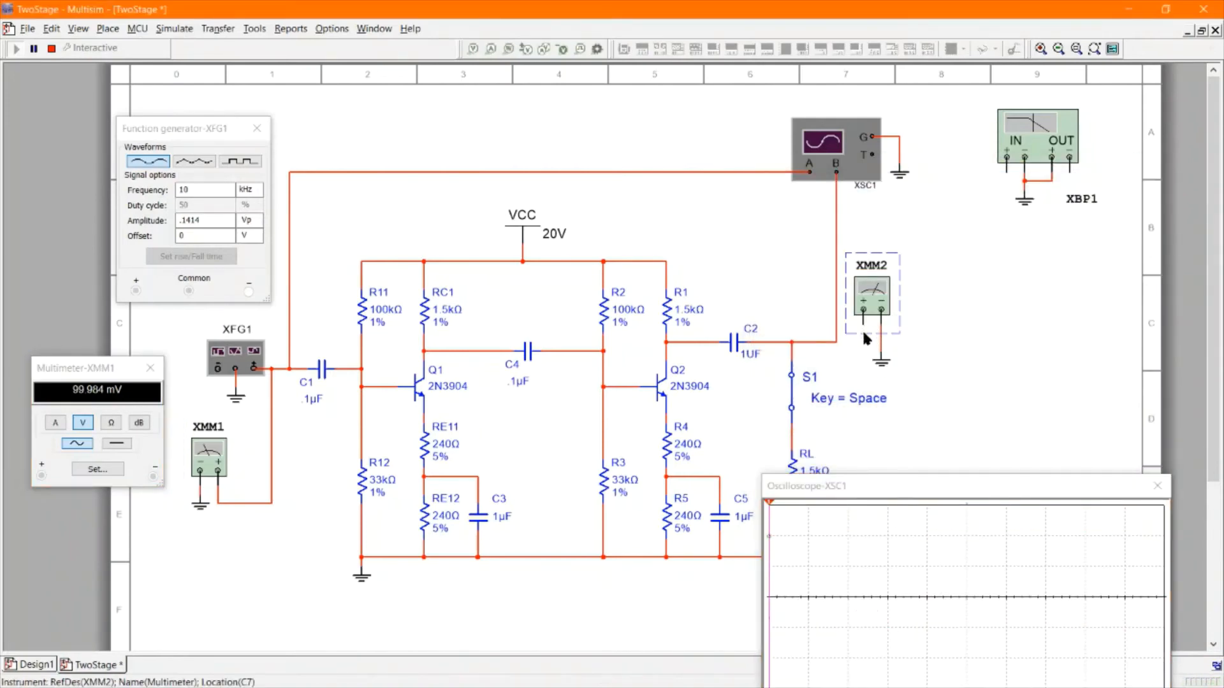
left_click(862, 325)
left_click(836, 342)
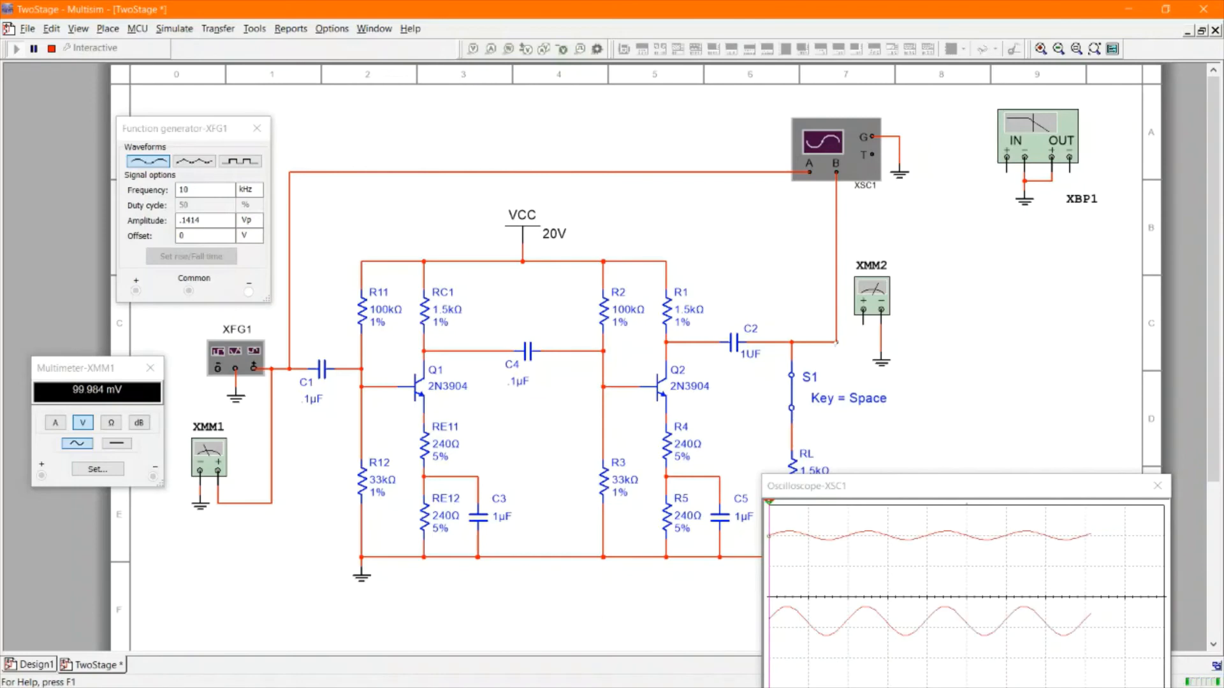
left_click(873, 309)
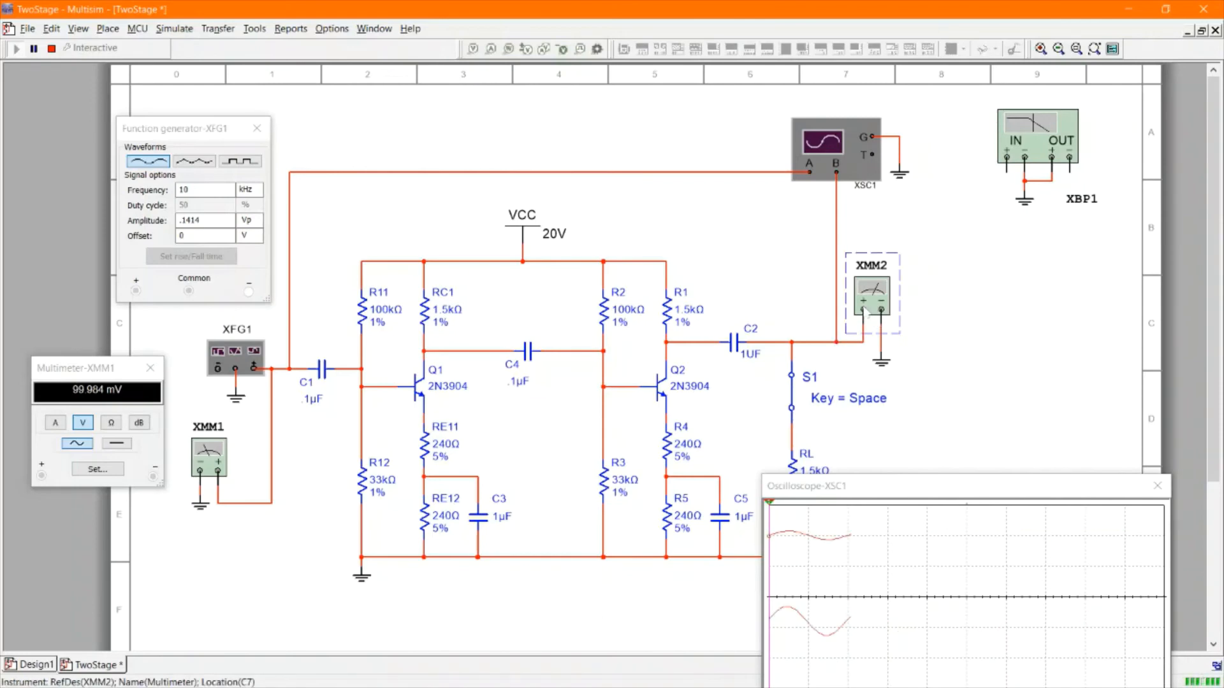
left_click_drag(1, 120, 1022, 271)
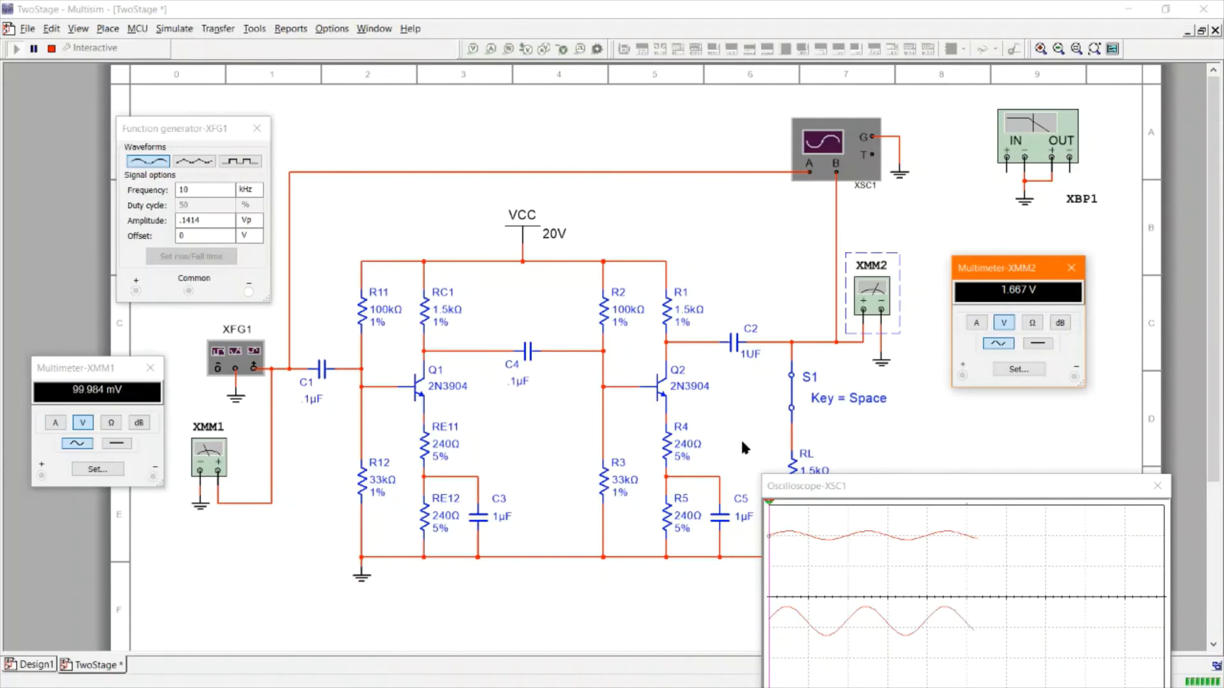
Close the oscilloscope display
double_click(183, 189)
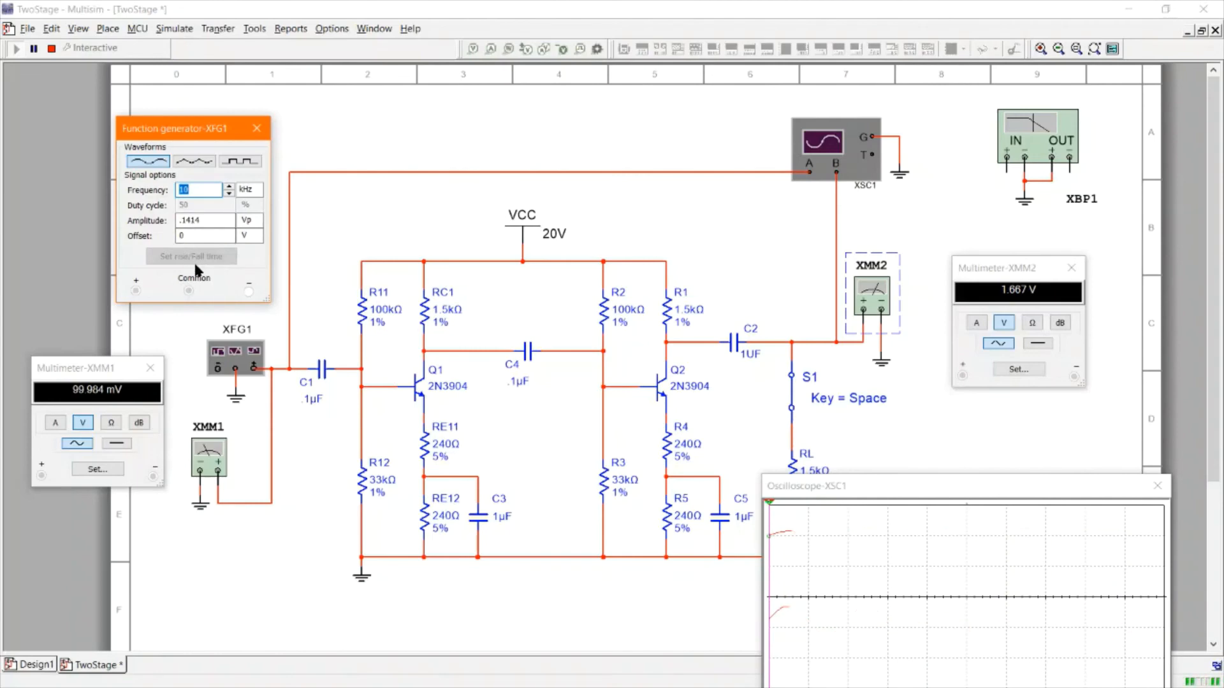
left_click(1157, 485)
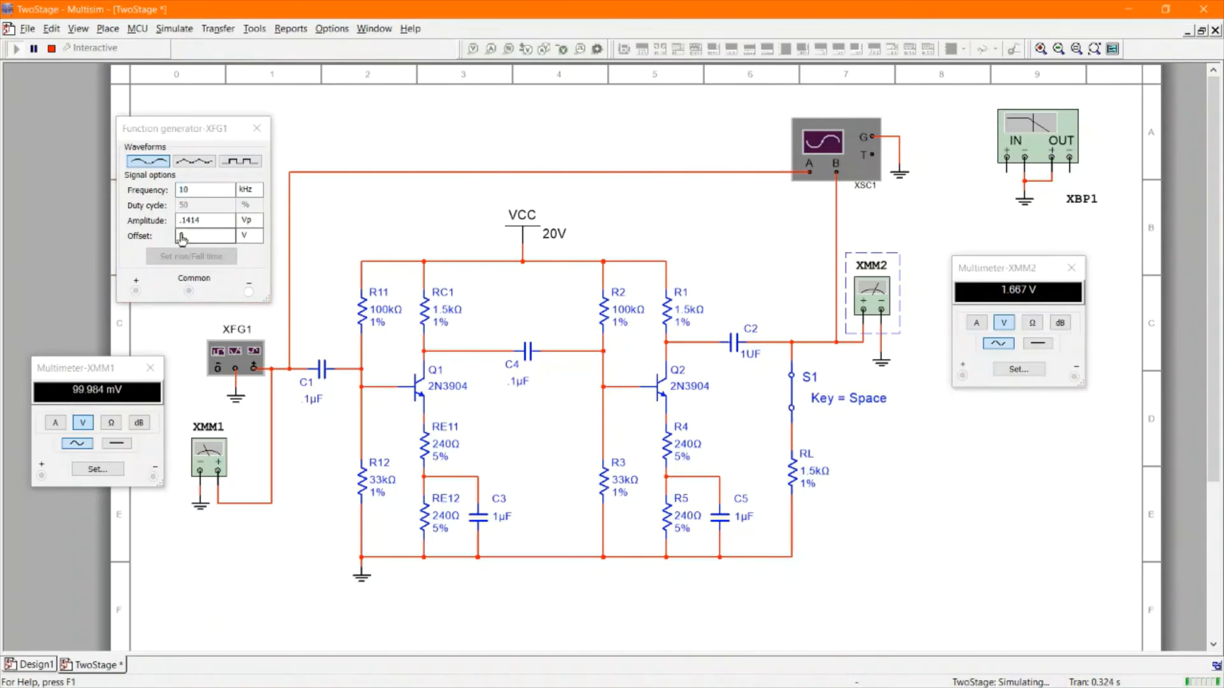
double_click(179, 222)
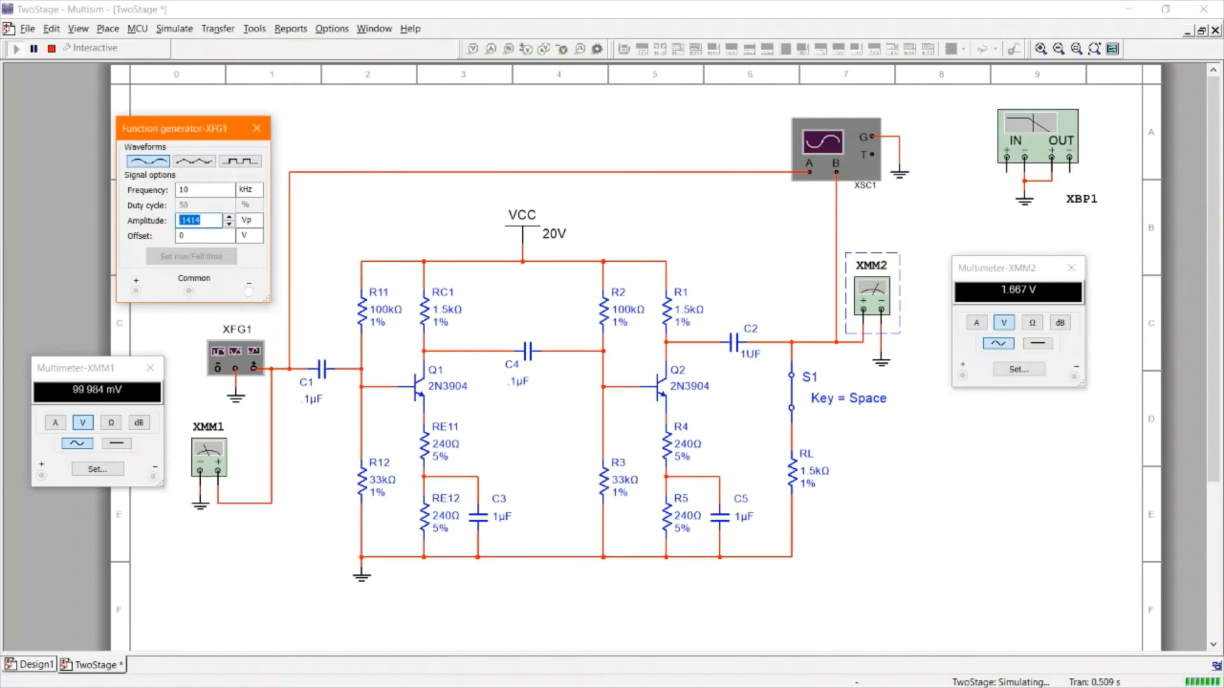
left_click_drag(677, 19, 529, 236)
left_click_drag(769, 96, 1223, 64)
double_click(794, 235)
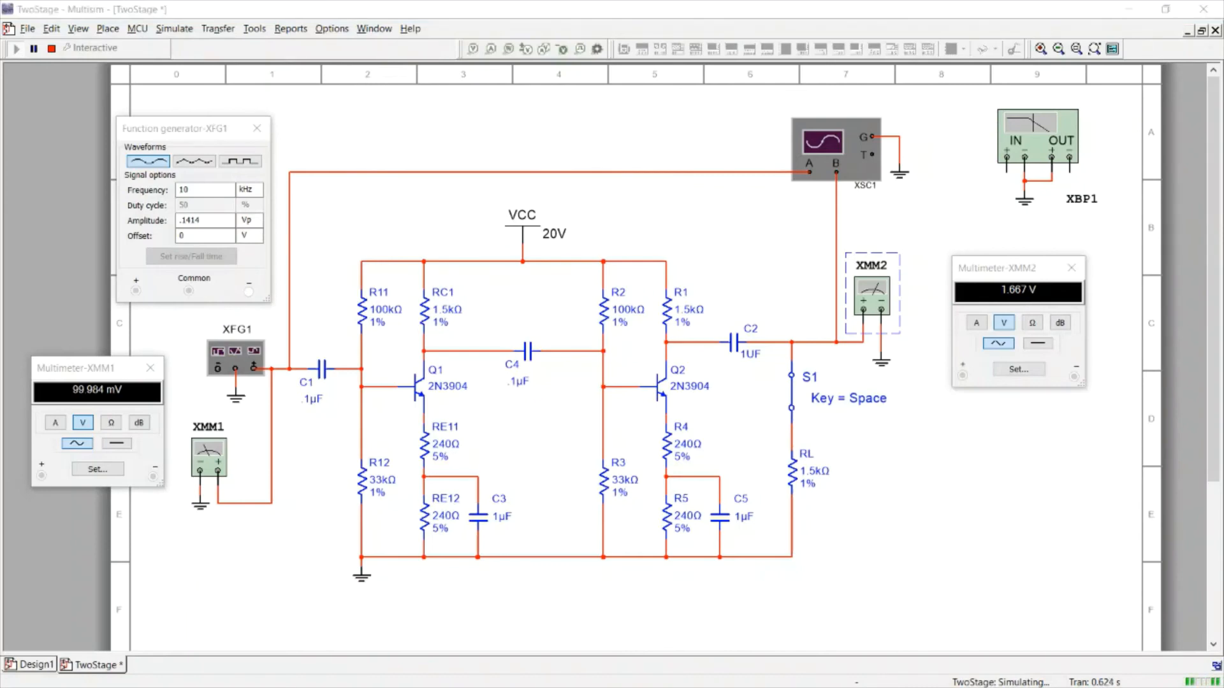
left_click_drag(1223, 115, 855, 1)
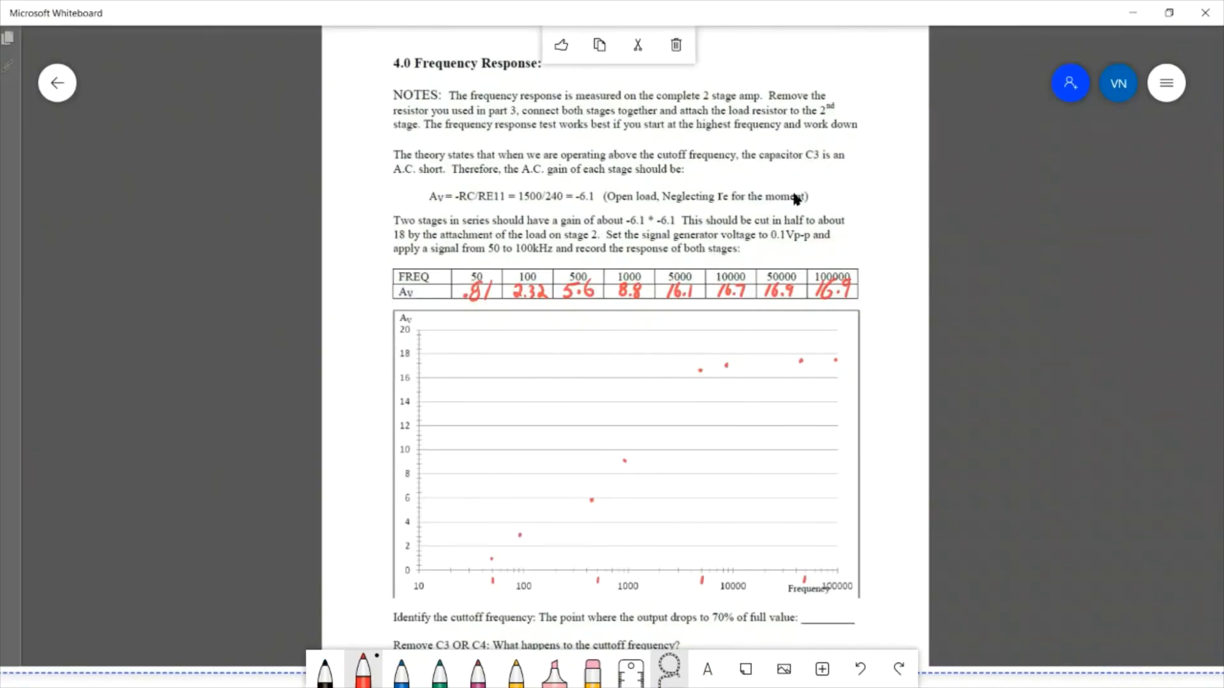
Return to the circuit simulation and set the function generator's frequency to 1 kHz
left_click_drag(835, 5, 1223, 31)
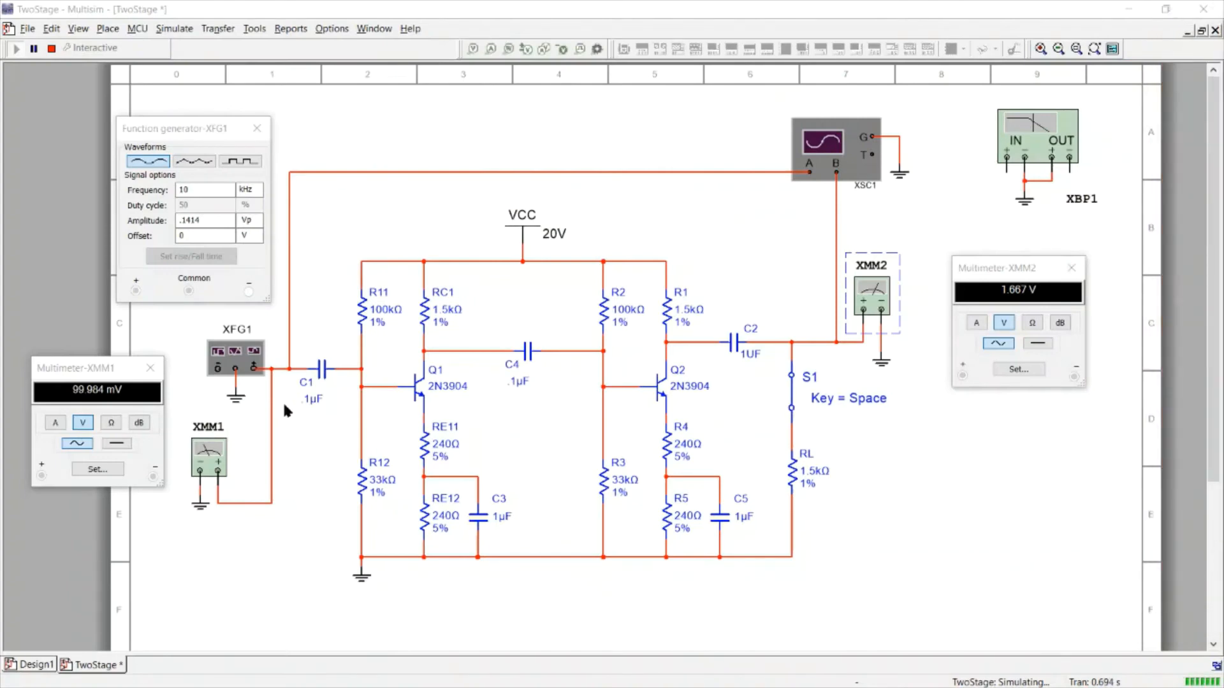
left_click(190, 131)
left_click(201, 192)
left_click(197, 236)
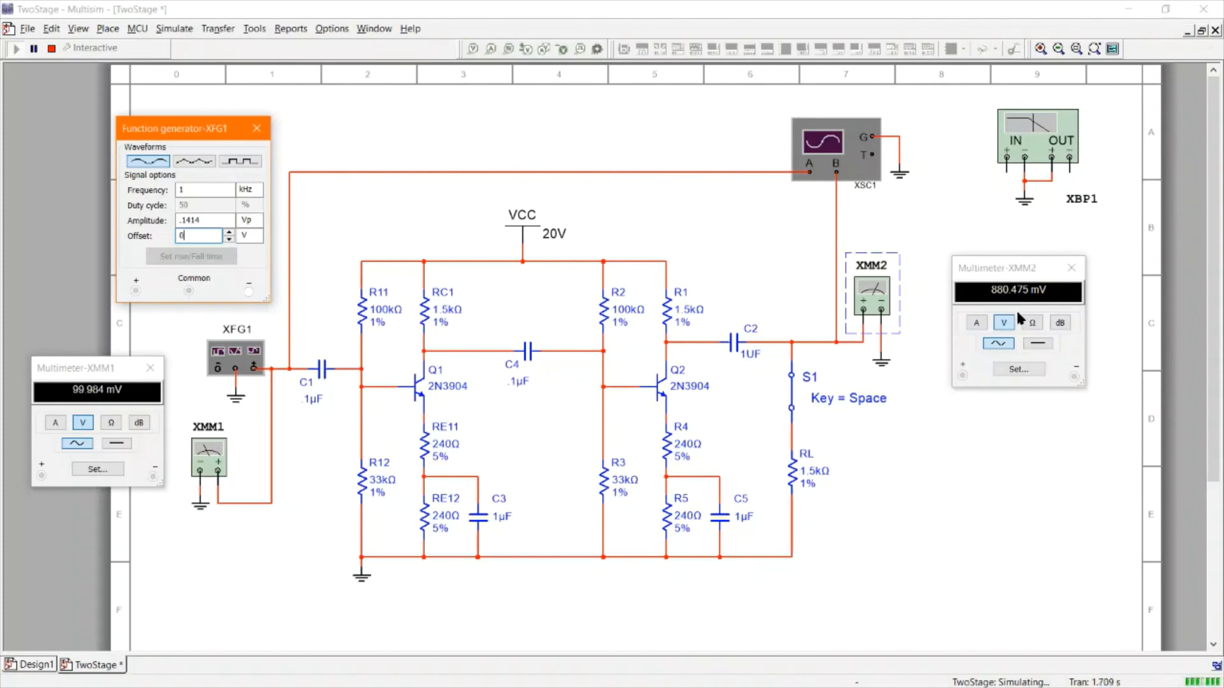
Check the lab sheet's gain table, then set the function generator's frequency to 100 Hz
left_click_drag(1223, 130, 606, 1)
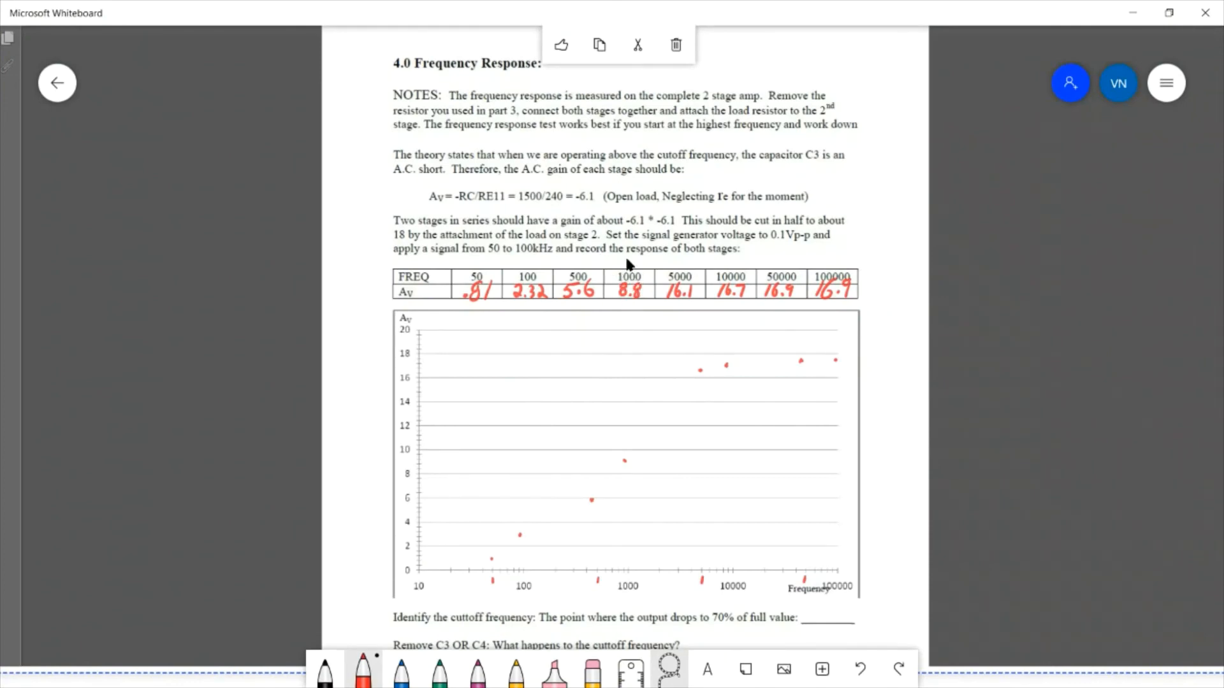
key("alt+Tab")
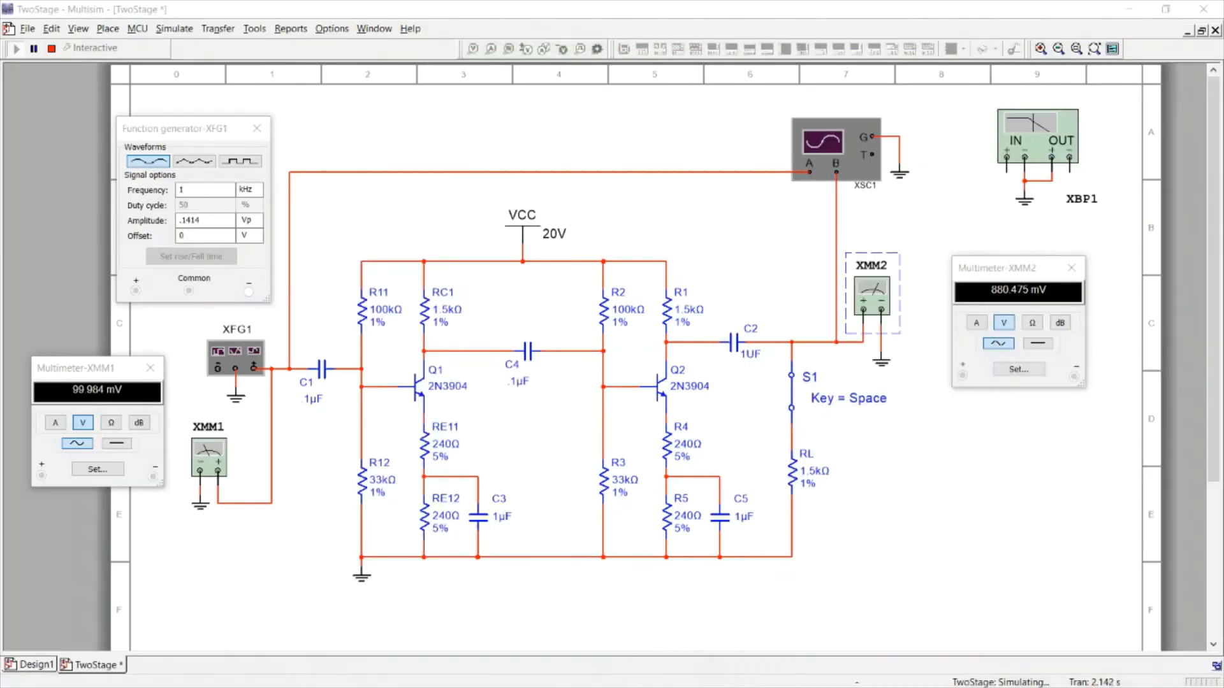
left_click(220, 190)
left_click(249, 190)
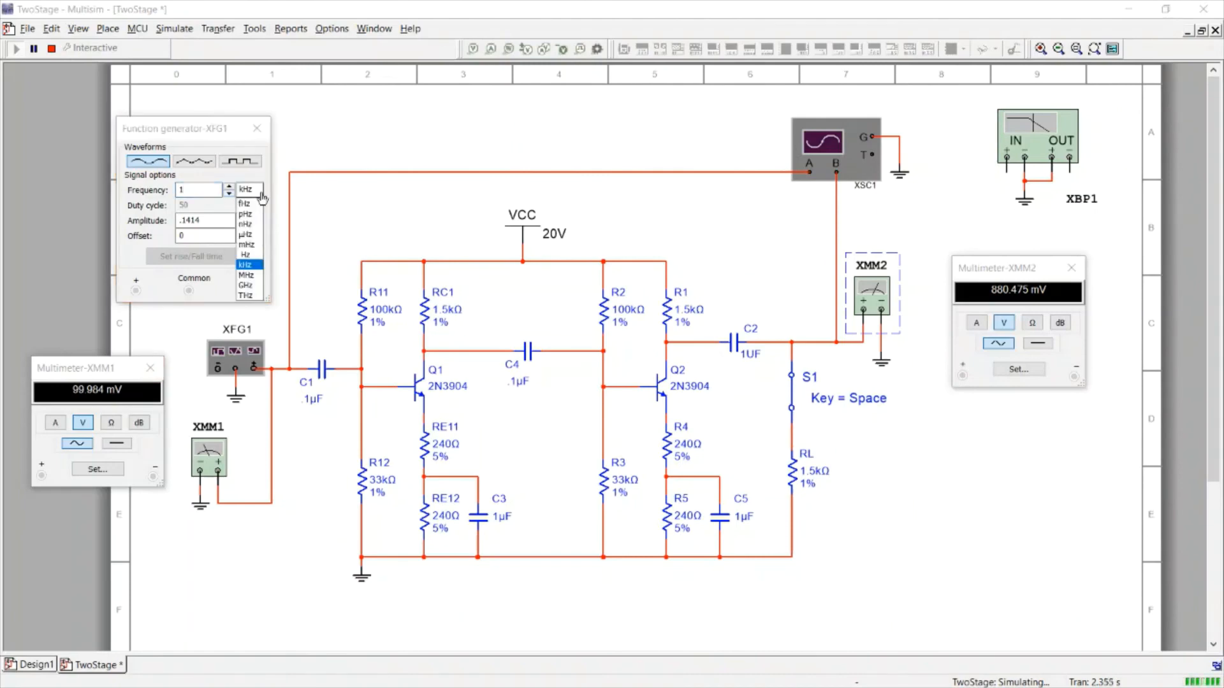
left_click(252, 255)
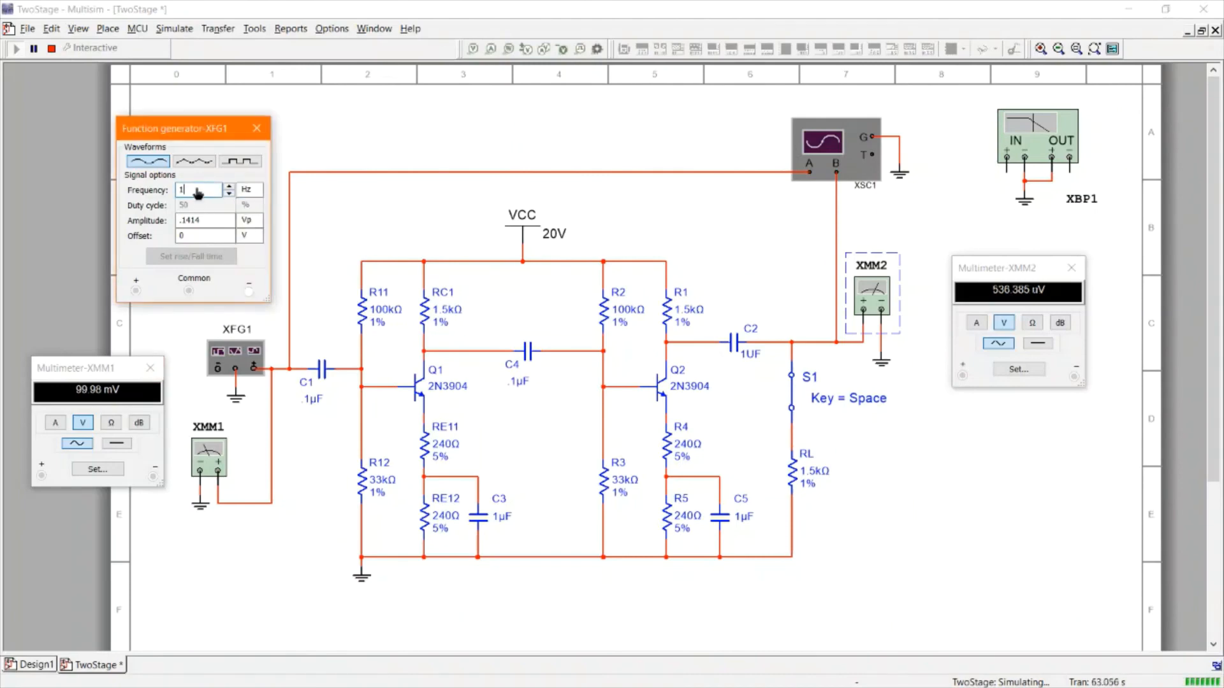
type("00")
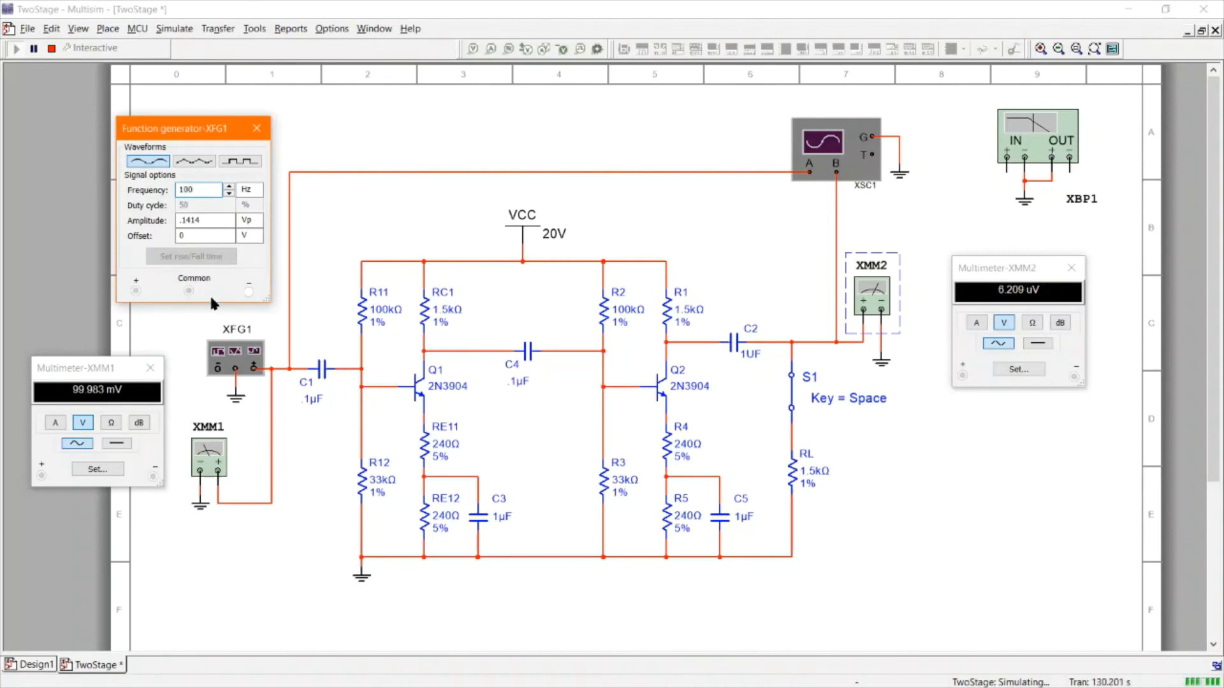
left_click(205, 221)
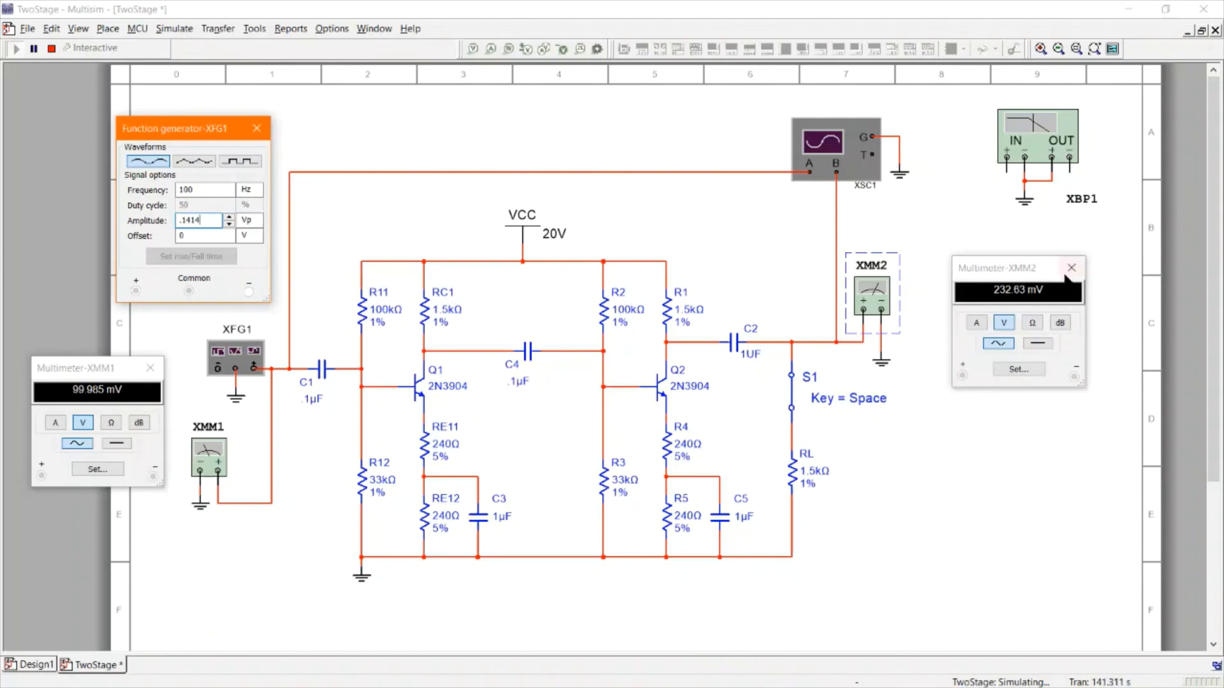
Set the function generator's frequency to 10 Hz and change its unit to kHz for 10 kHz
left_click(199, 193)
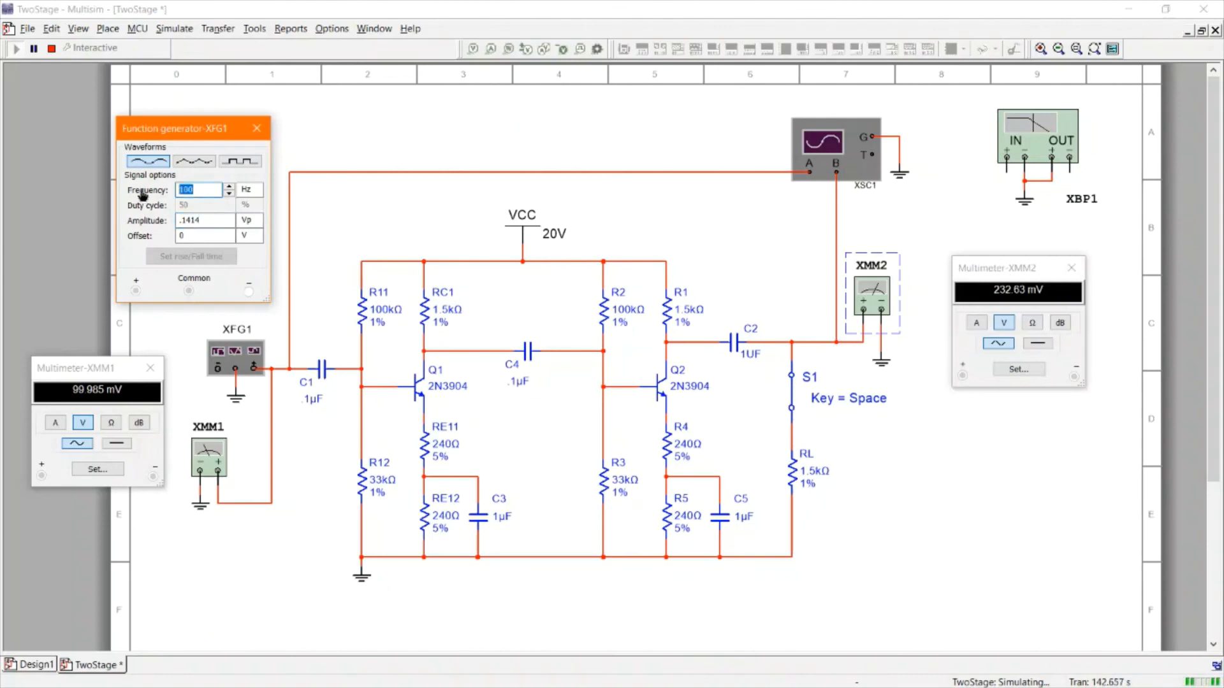
key("Tab")
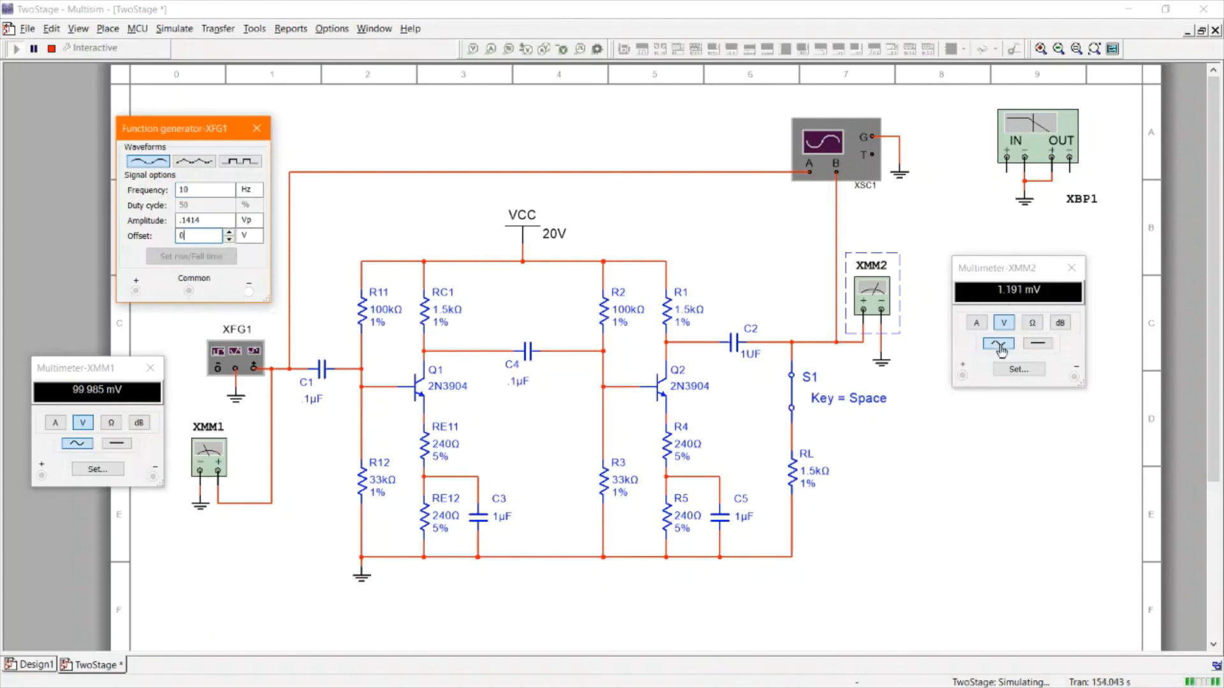
left_click(202, 191)
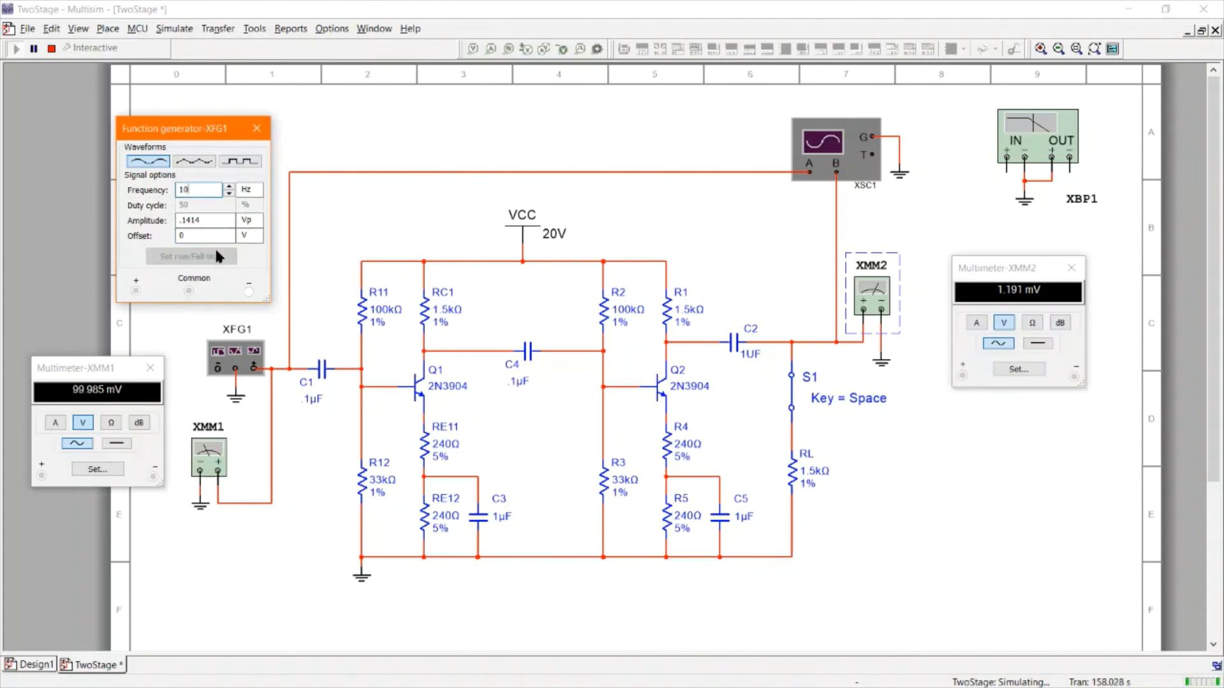
left_click(248, 190)
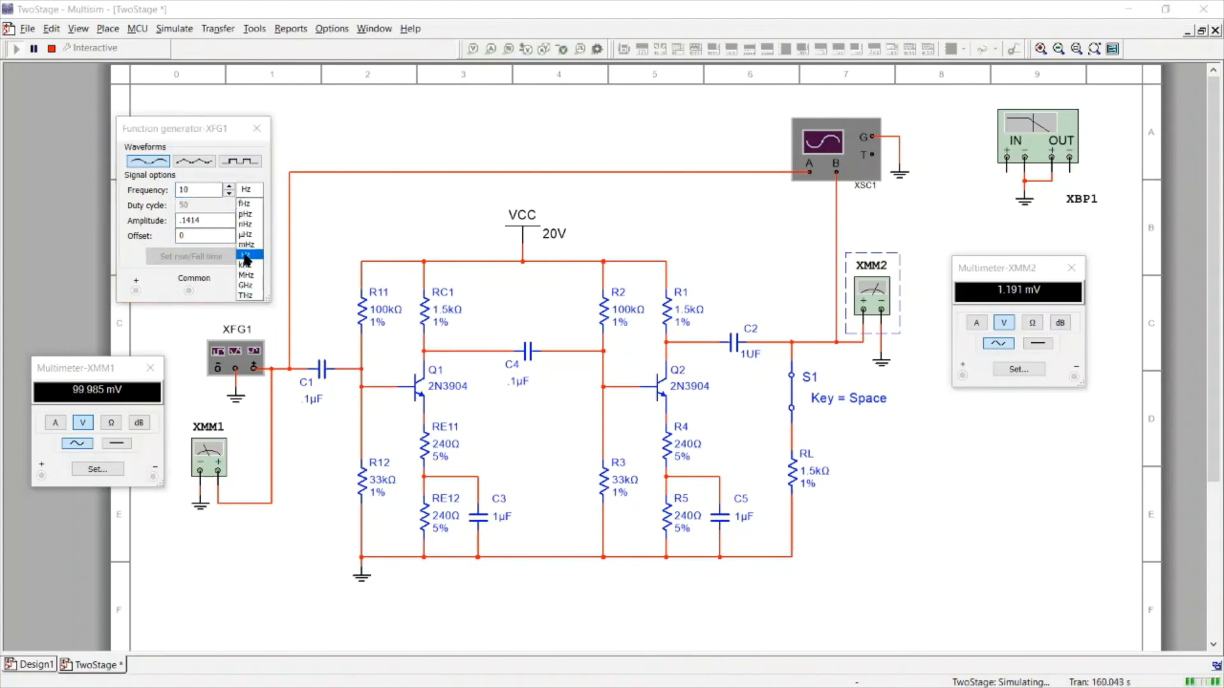
left_click(246, 265)
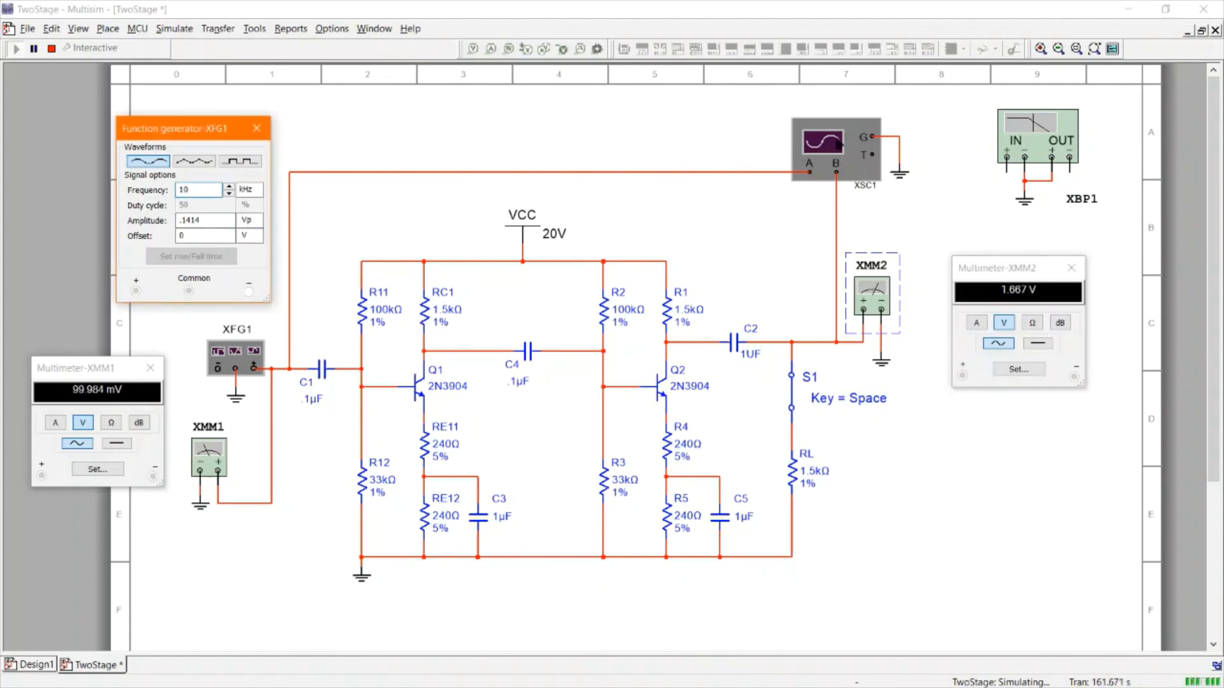
Open the oscilloscope XSC1 display and move it near the top of the workspace
double_click(831, 144)
left_click_drag(935, 485, 803, 111)
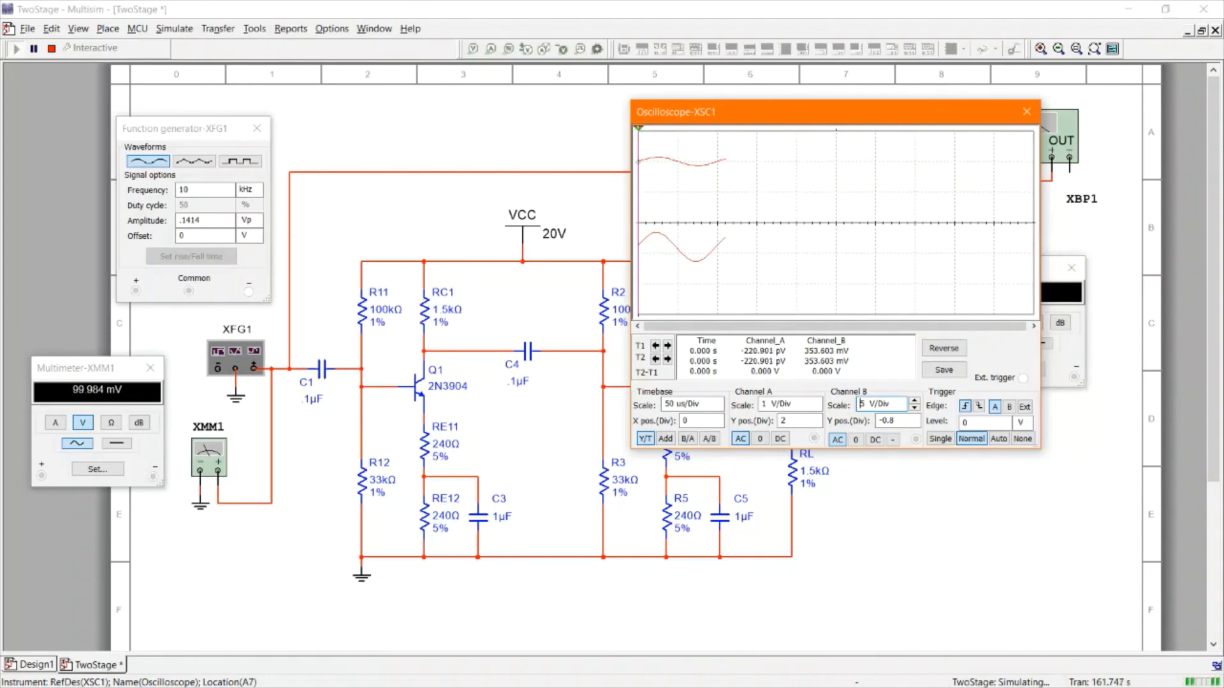
On the lab sheet, pick the red pen and draw a freehand curve through the plotted gain points
left_click_drag(1223, 71, 614, 11)
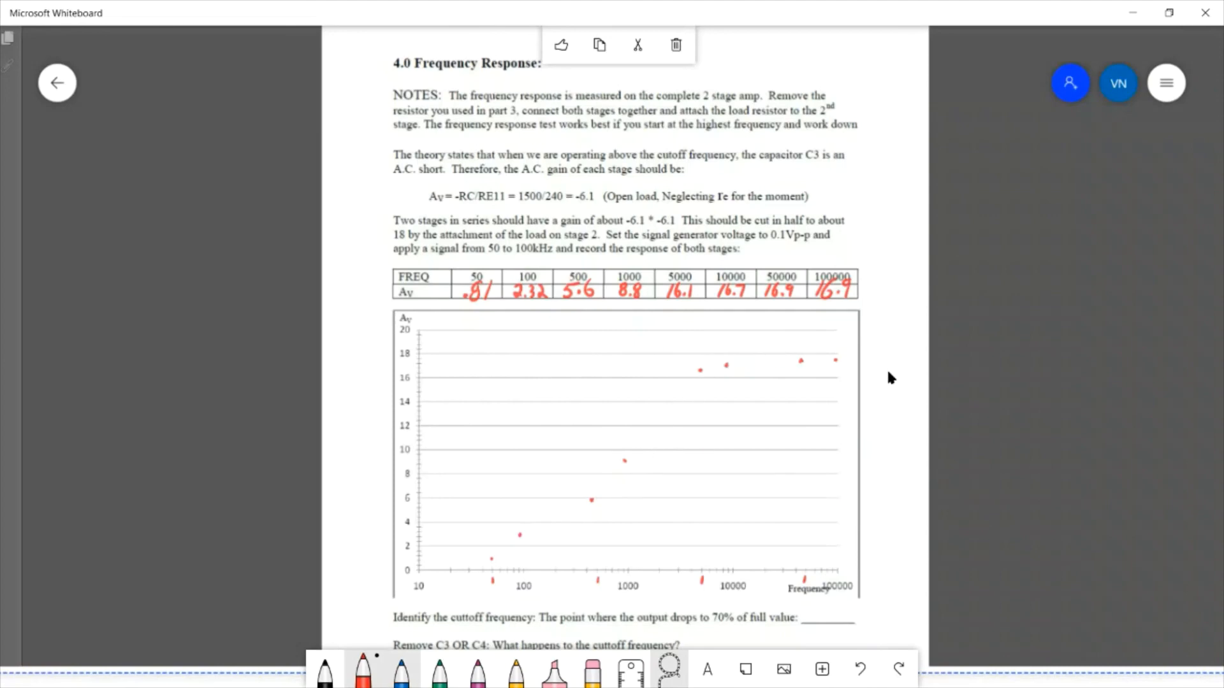
left_click(364, 671)
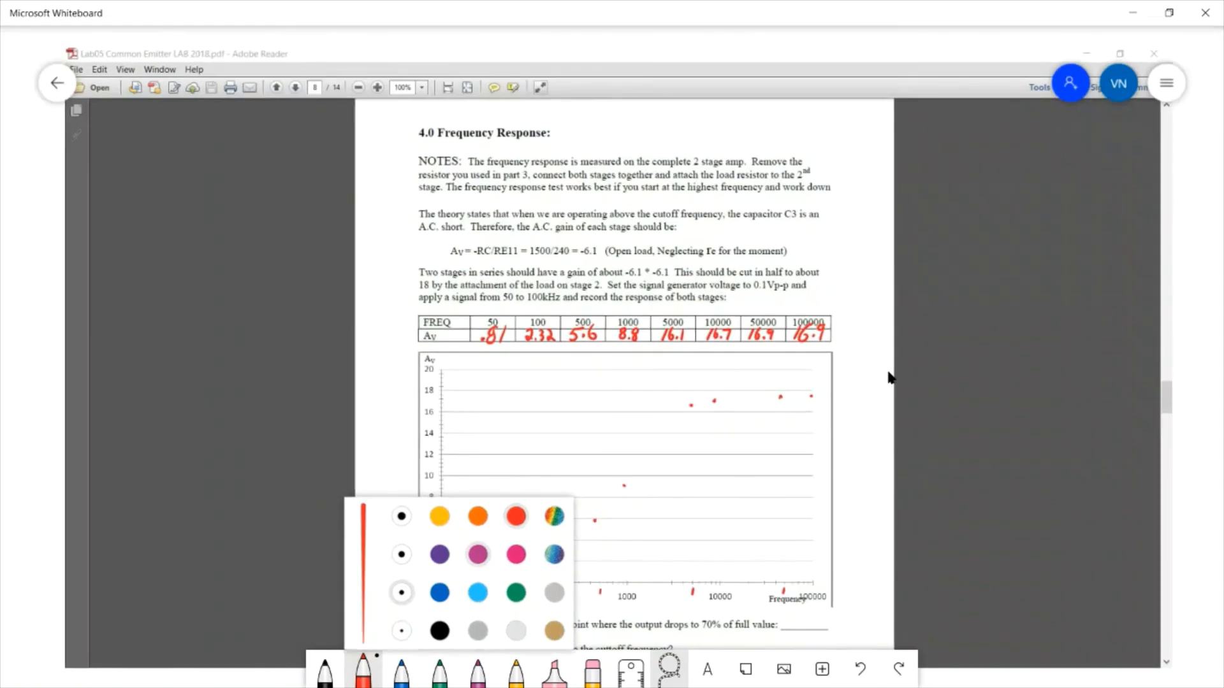
left_click(891, 378)
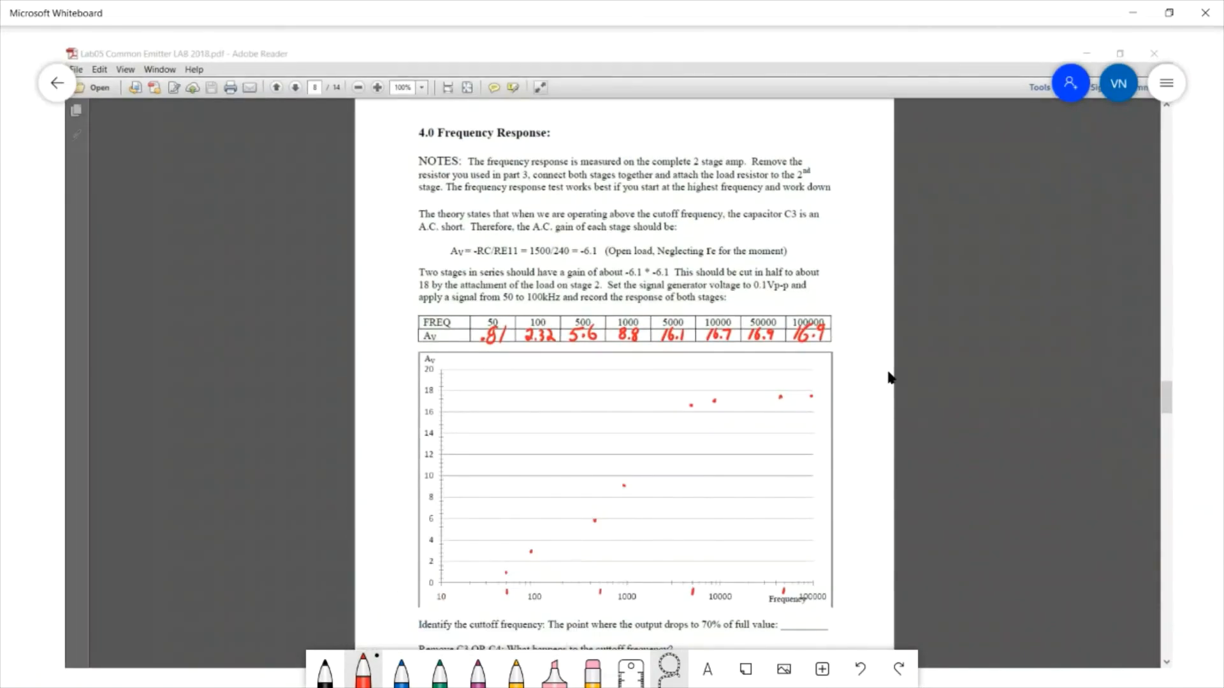
mouse_move(496, 582)
left_mouse_down()
mouse_move(612, 506)
mouse_move(695, 407)
mouse_move(817, 400)
left_mouse_up()
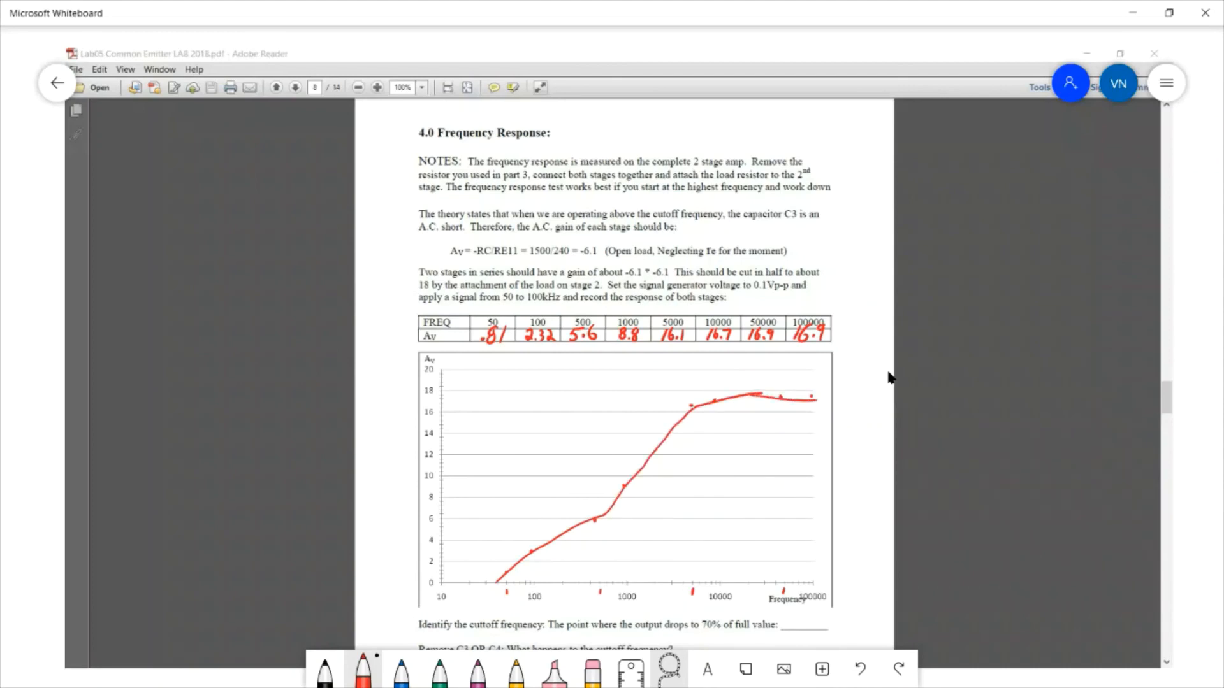
Undo the curve and redraw a smoother red gain curve from 50 Hz to 100000 Hz on the graph
key("ctrl+z")
key("ctrl+z")
key("ctrl+z")
mouse_move(495, 584)
left_mouse_down()
mouse_move(610, 508)
mouse_move(724, 400)
mouse_move(830, 396)
left_mouse_up()
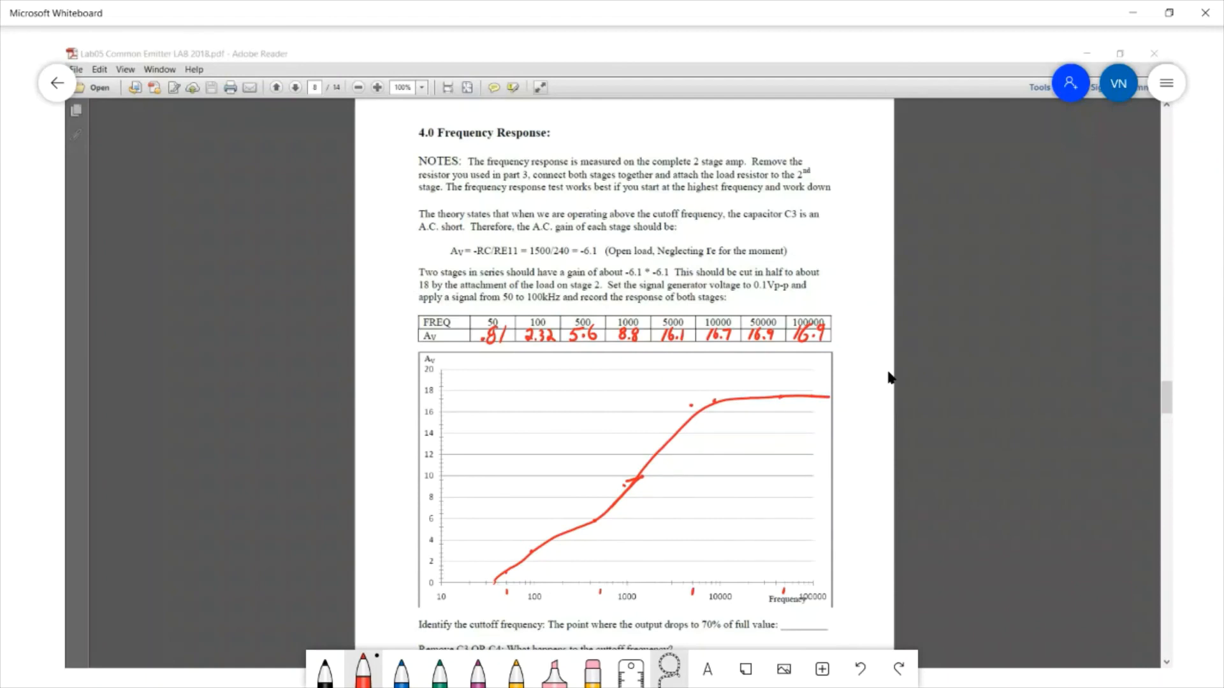